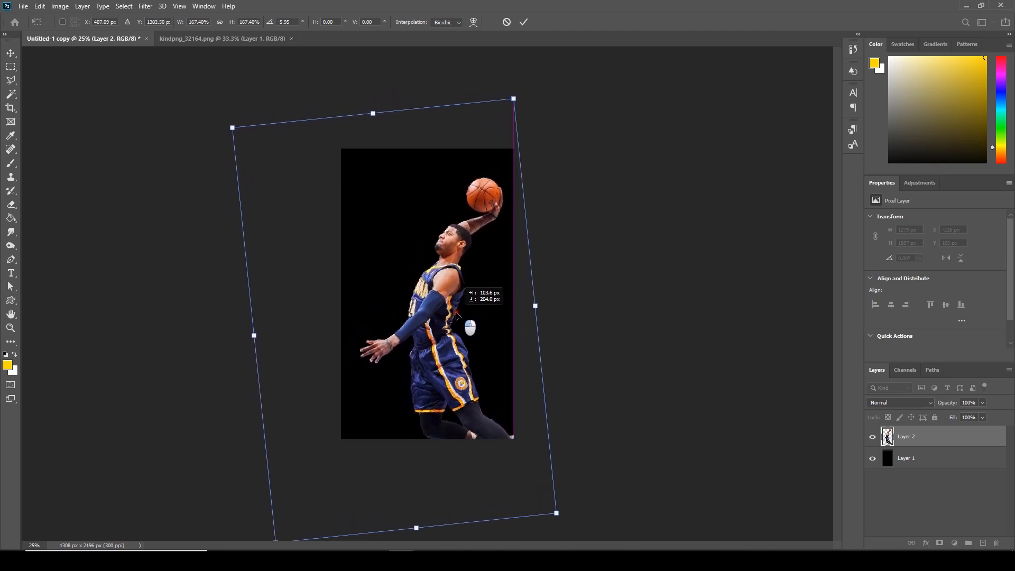
Accept the player's transform and add a new empty layer between the player layer and the black background layer
key("Return")
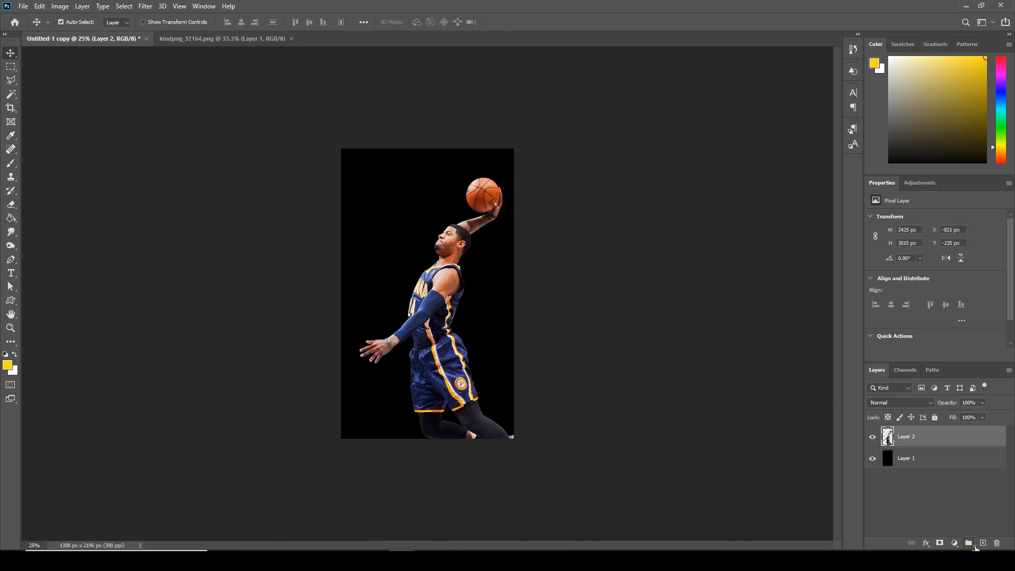
left_click(983, 543)
left_click_drag(910, 441, 891, 460)
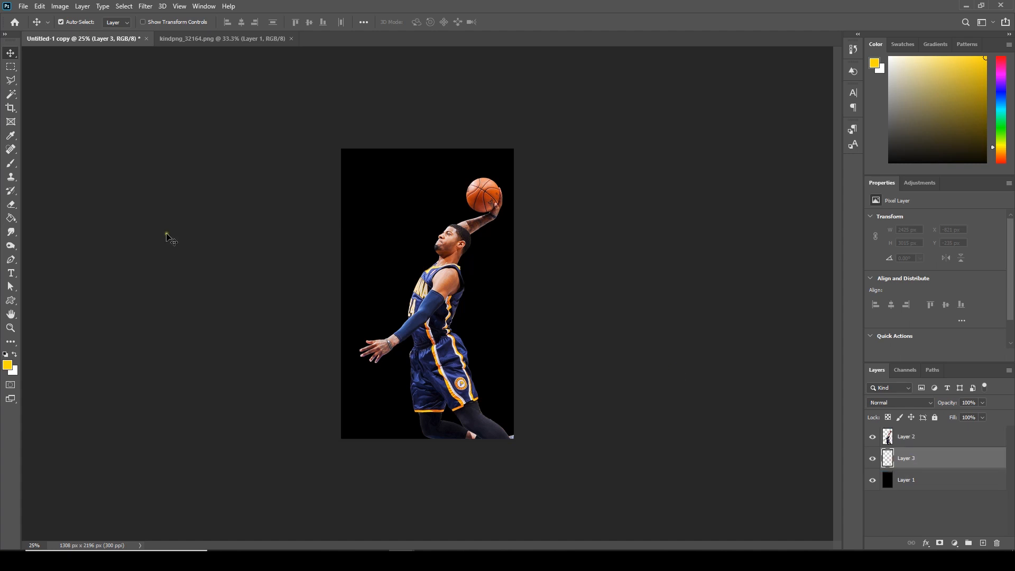
Choose the e11 smoke brush preset at 3172 px for the Brush tool
left_click(11, 167)
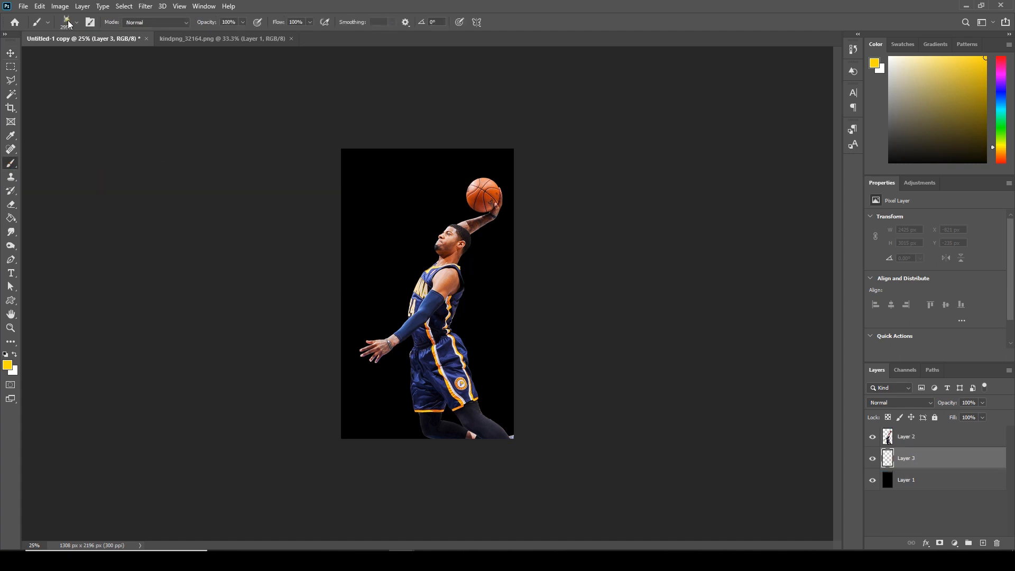
left_click(72, 24)
left_click_drag(202, 343, 205, 325)
left_click(80, 291)
left_click(118, 255)
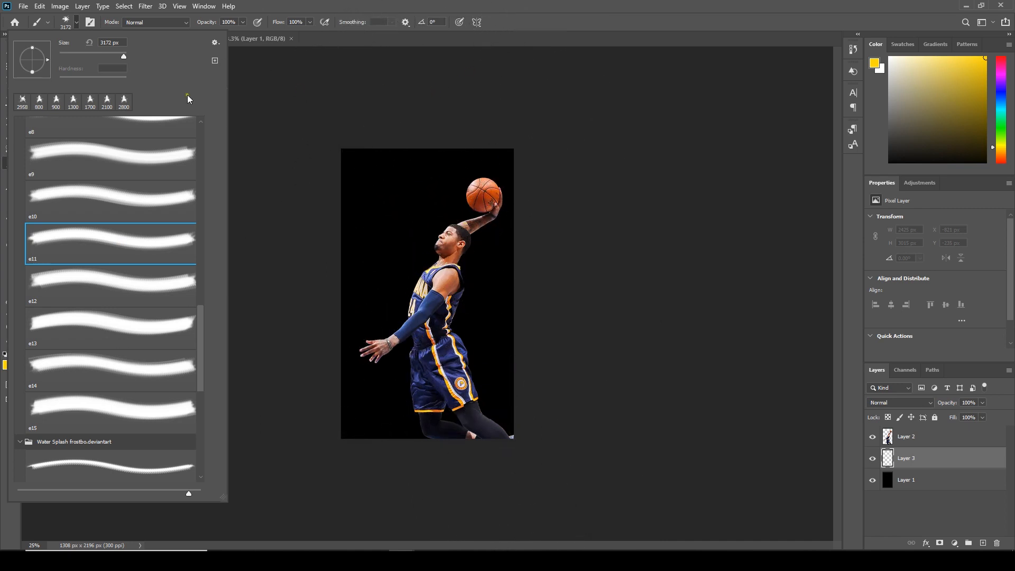
left_click(321, 36)
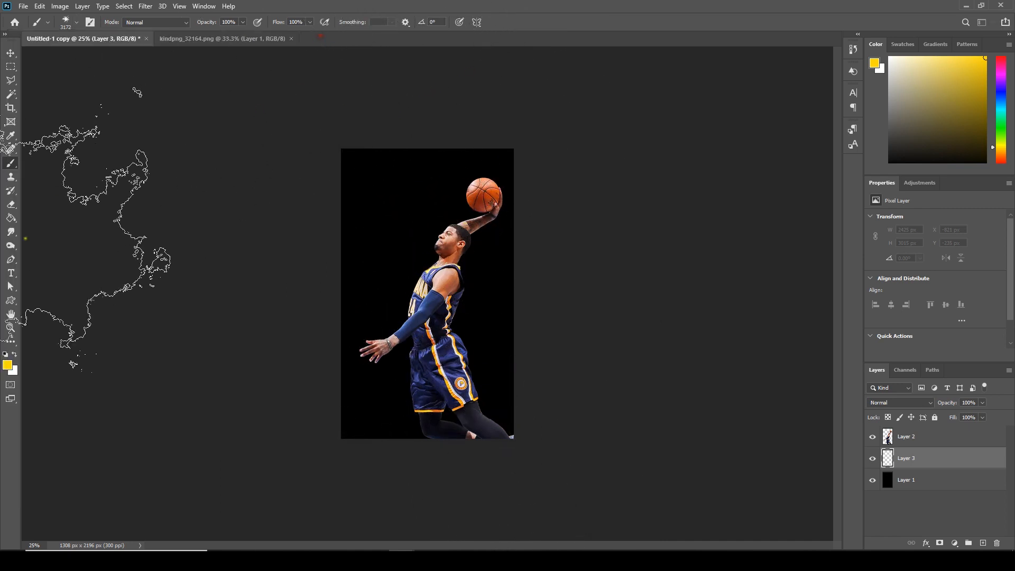
Set the foreground colour to yellow ffdc00 and stamp a smoke cloud behind the player on Layer 3
left_click(7, 365)
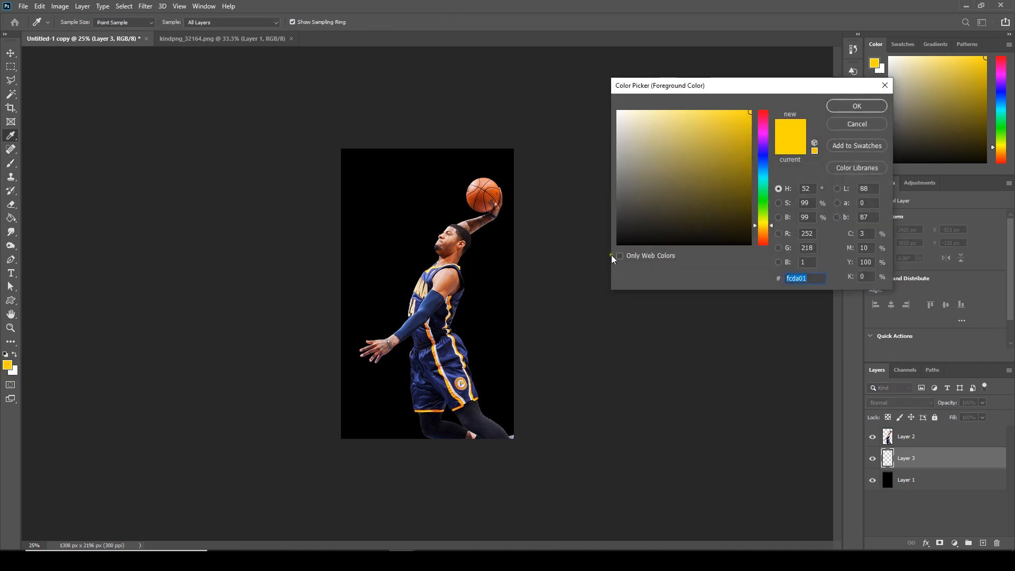
left_click_drag(750, 118, 798, 90)
left_click(861, 109)
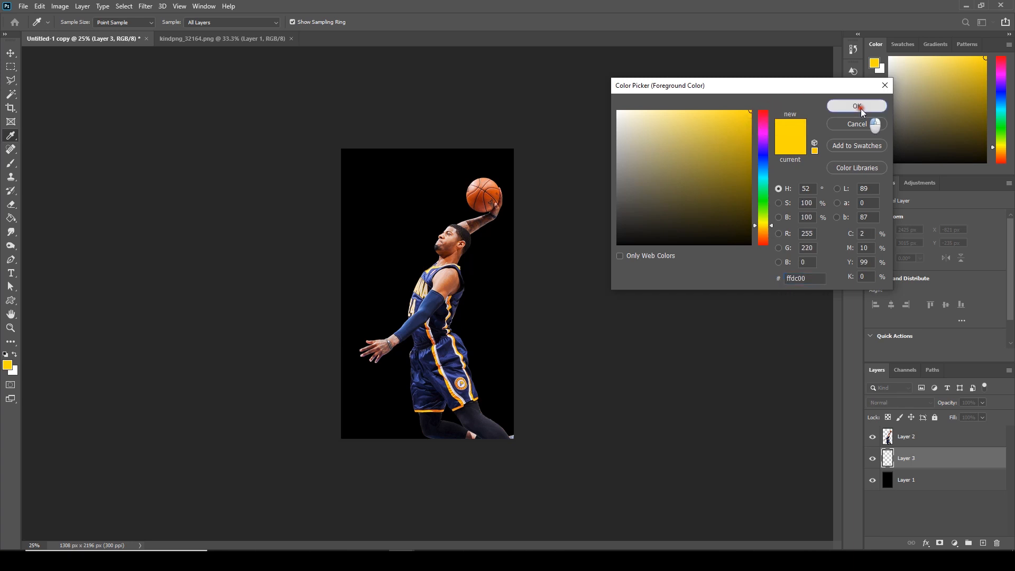
key("b")
left_click(531, 306)
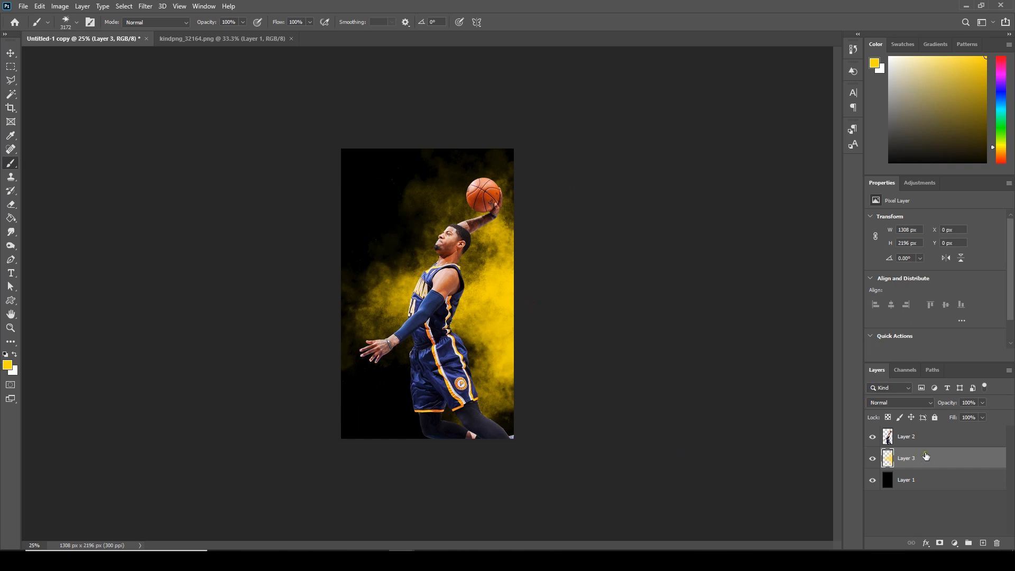
Add a new layer above the player and stamp yellow smoke over the poster's lower left and lower right areas
left_click(932, 440)
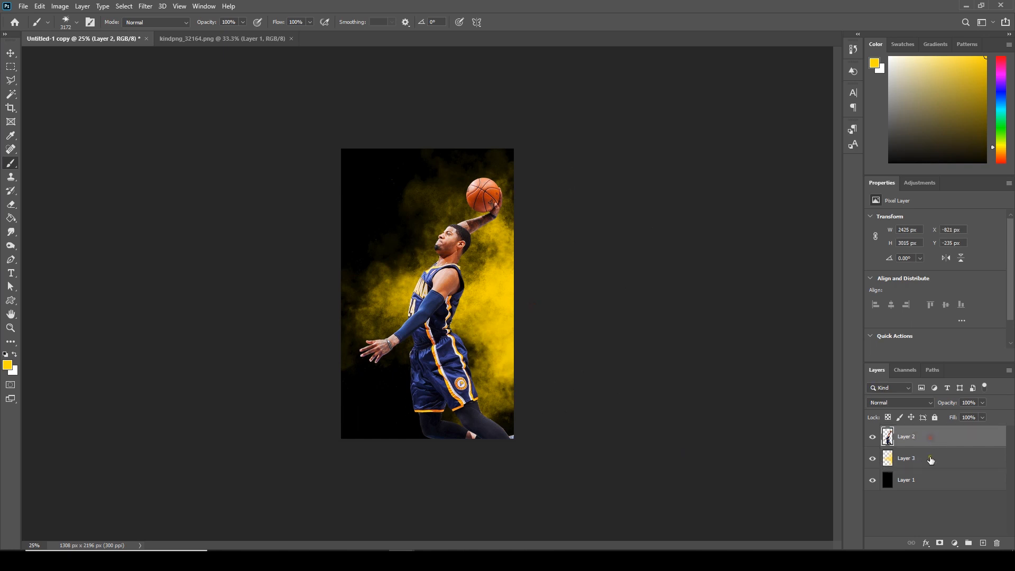
left_click(983, 544)
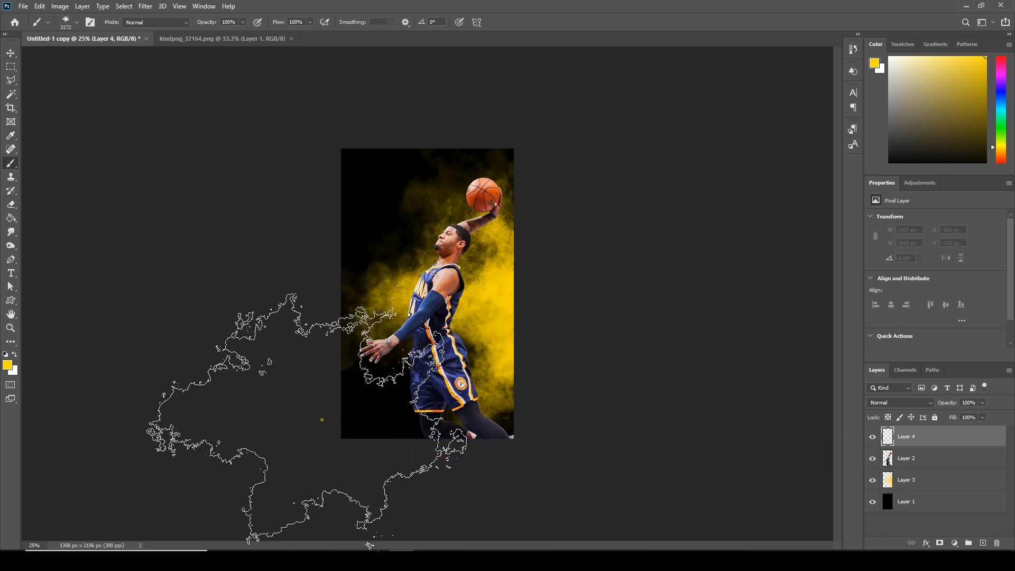
left_click(332, 425)
key("bracketleft")
key("bracketleft")
key("bracketleft")
left_click(518, 375)
Stamp more smoke on Layer 4 over the legs at 2100 px and beside the player's left-hand side at 1800 px
key("bracketleft")
key("bracketleft")
key("bracketleft")
key("bracketleft")
key("bracketleft")
key("bracketleft")
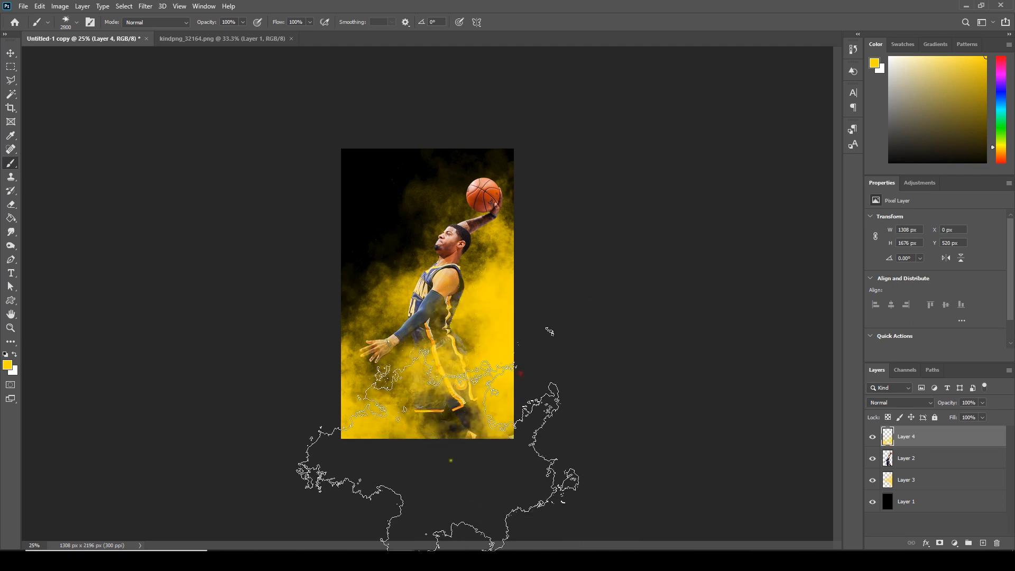
key("bracketleft")
key("bracketleft")
left_click(461, 431)
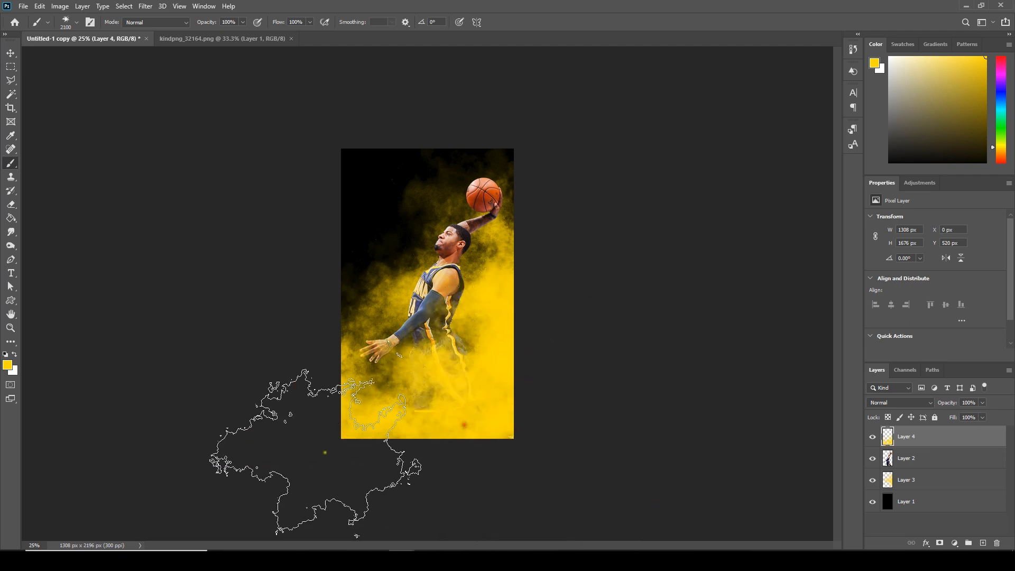
key("bracketleft")
key("bracketleft")
key("bracketleft")
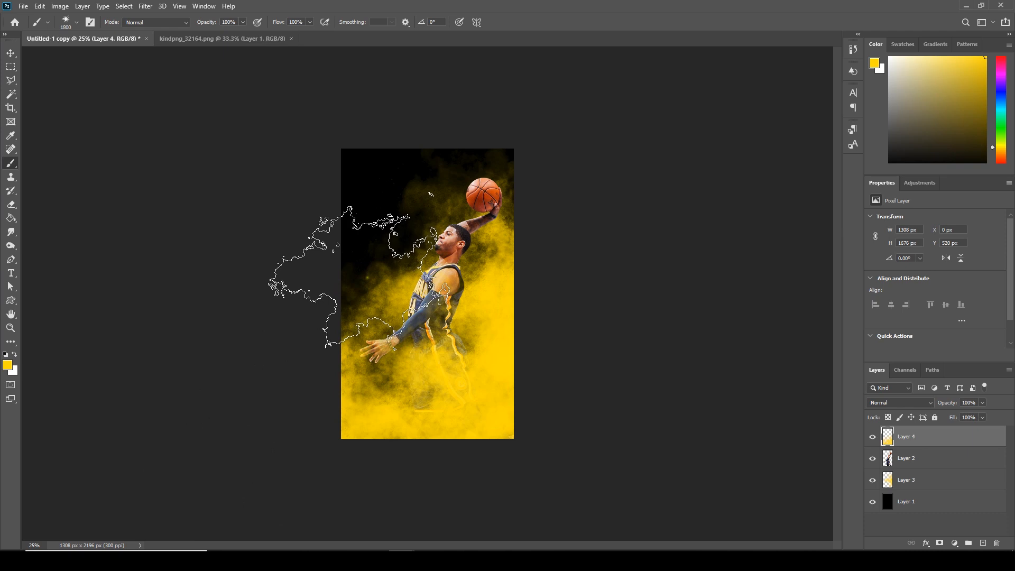
left_click(357, 278)
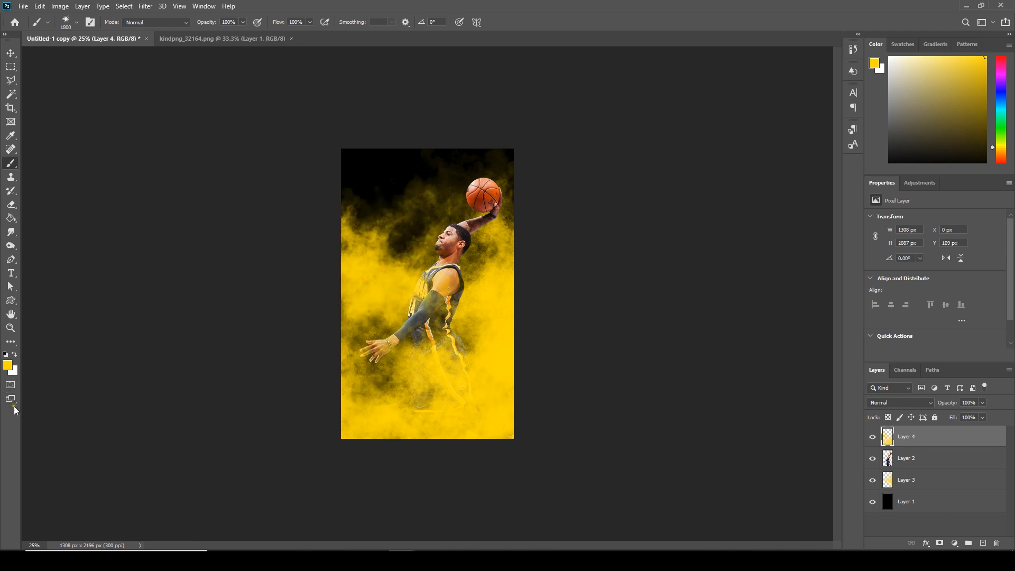
Free Transform the player on Layer 2: rotate it slightly counterclockwise, enlarge it a little and move it up toward the poster's top edge
left_click(8, 55)
left_click(906, 460)
key("alt+]")
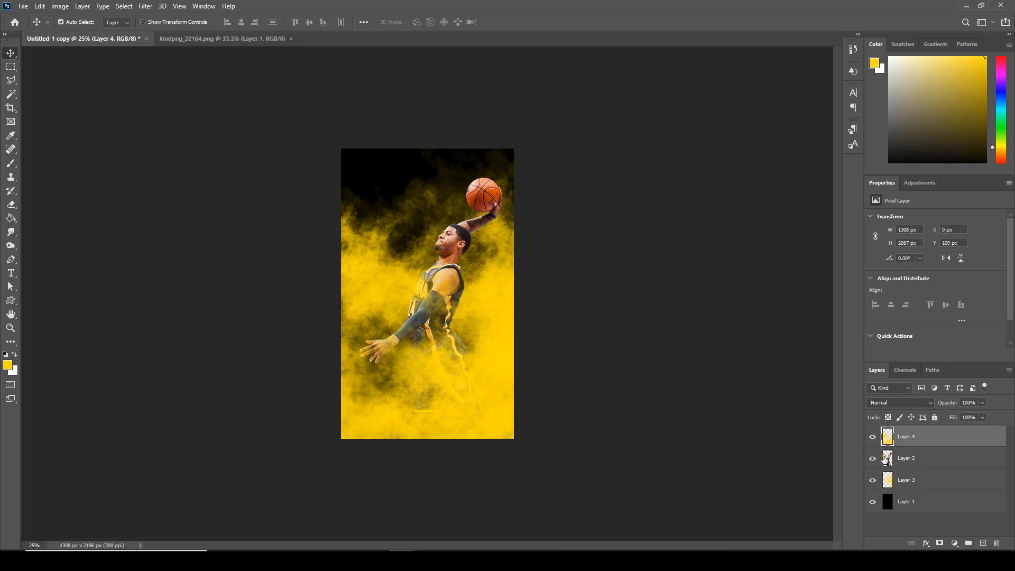
left_click(888, 462)
left_click(888, 462)
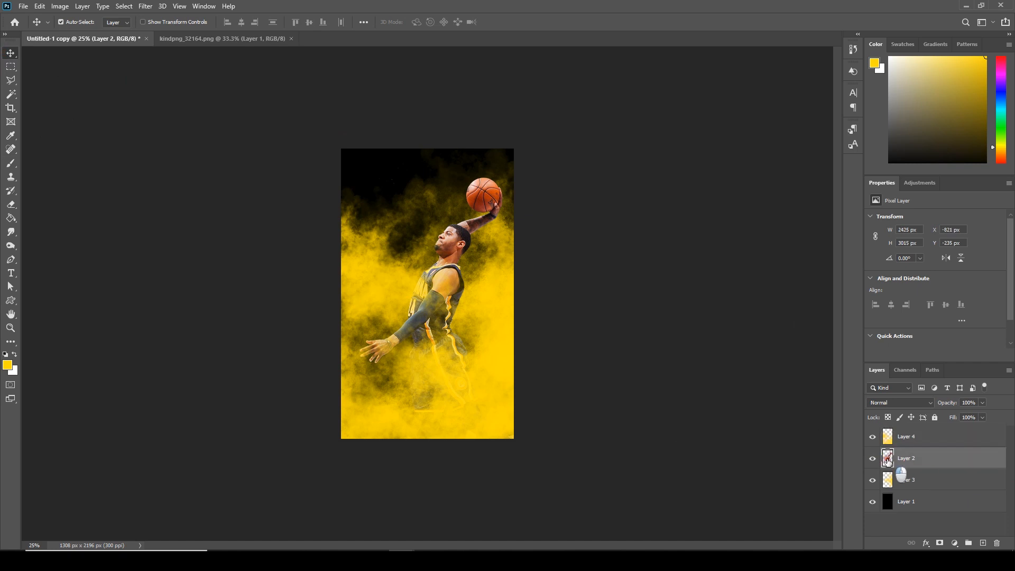
left_click(40, 7)
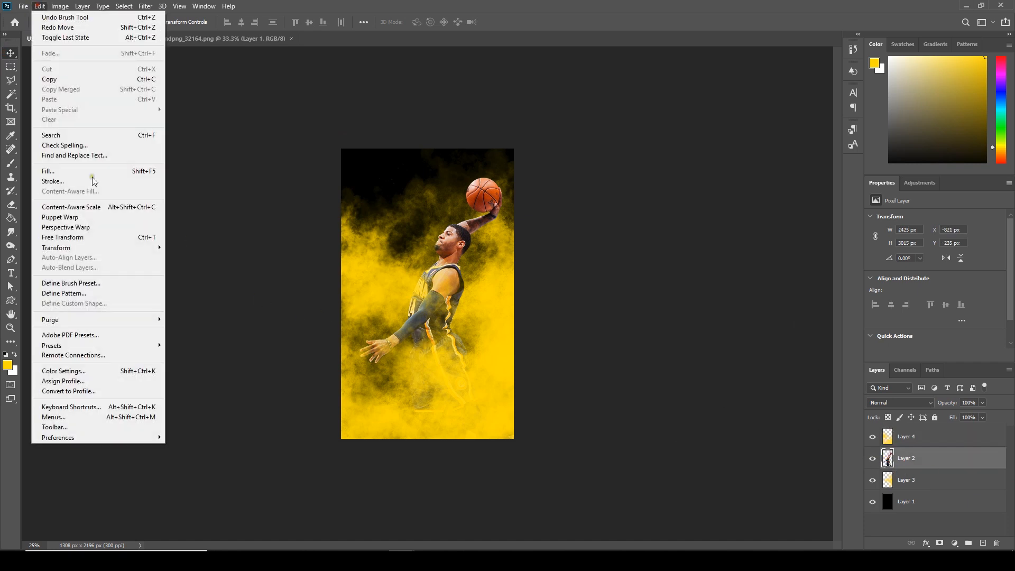
left_click(95, 235)
left_click_drag(554, 117, 554, 68)
left_click_drag(442, 255, 439, 253)
key("Return")
key("ctrl+minus")
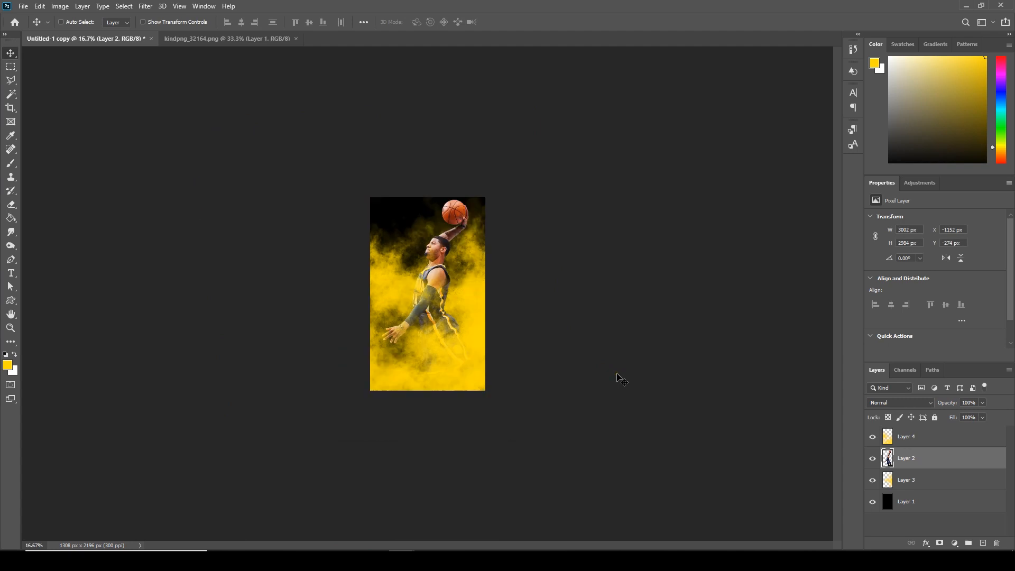
Add a layer mask to Layer 4 and paint it black around the face and raised arm, reducing the smoke brush to 900 px
key("ctrl+plus")
key("ctrl+plus")
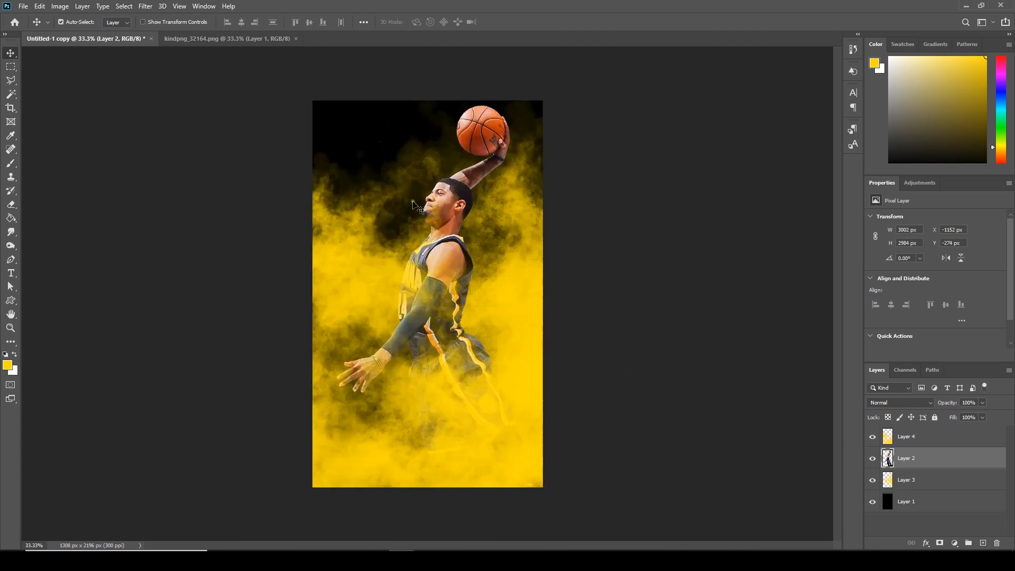
left_click(902, 441)
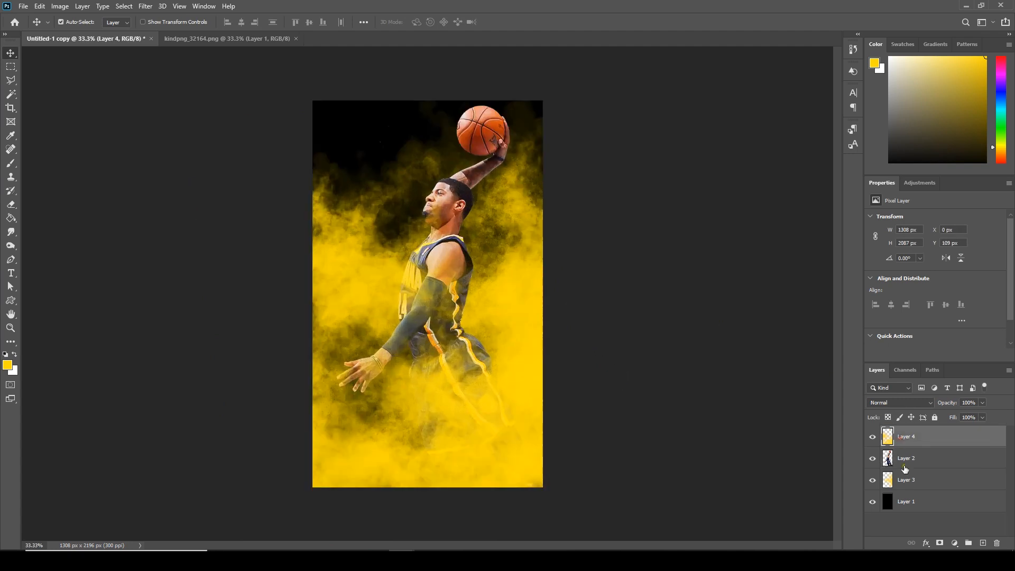
left_click(940, 544)
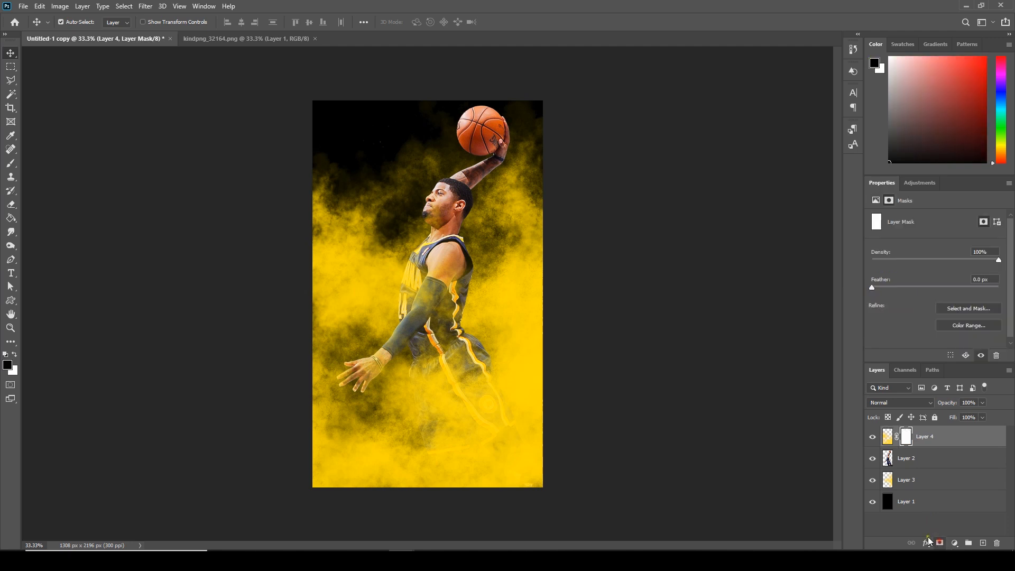
key("b")
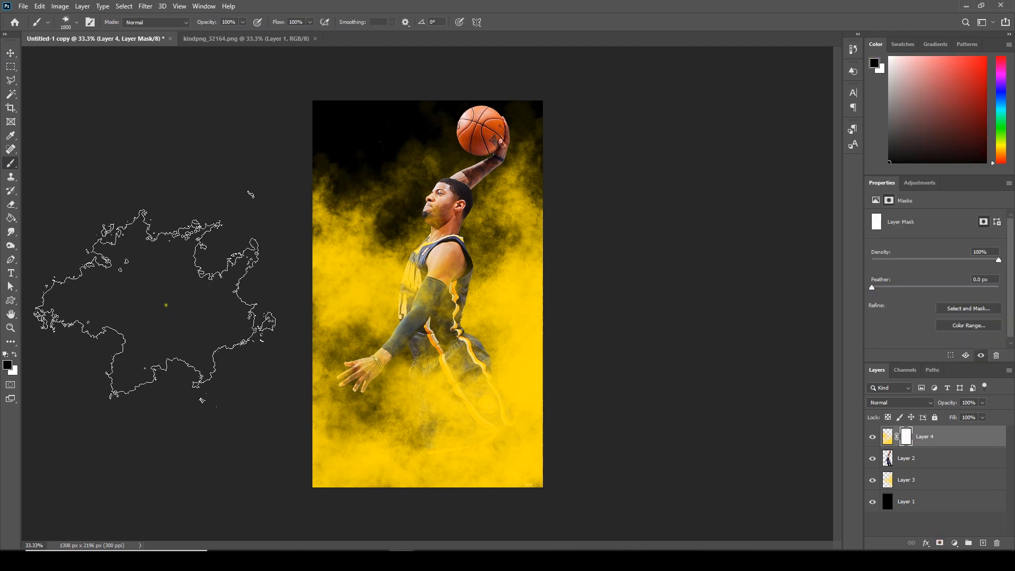
mouse_move(486, 174)
left_mouse_down()
mouse_move(439, 140)
mouse_move(576, 183)
mouse_move(554, 195)
left_mouse_up()
key("bracketleft")
key("bracketleft")
key("bracketleft")
key("bracketleft")
key("bracketleft")
key("bracketleft")
key("bracketleft")
key("bracketleft")
key("bracketleft")
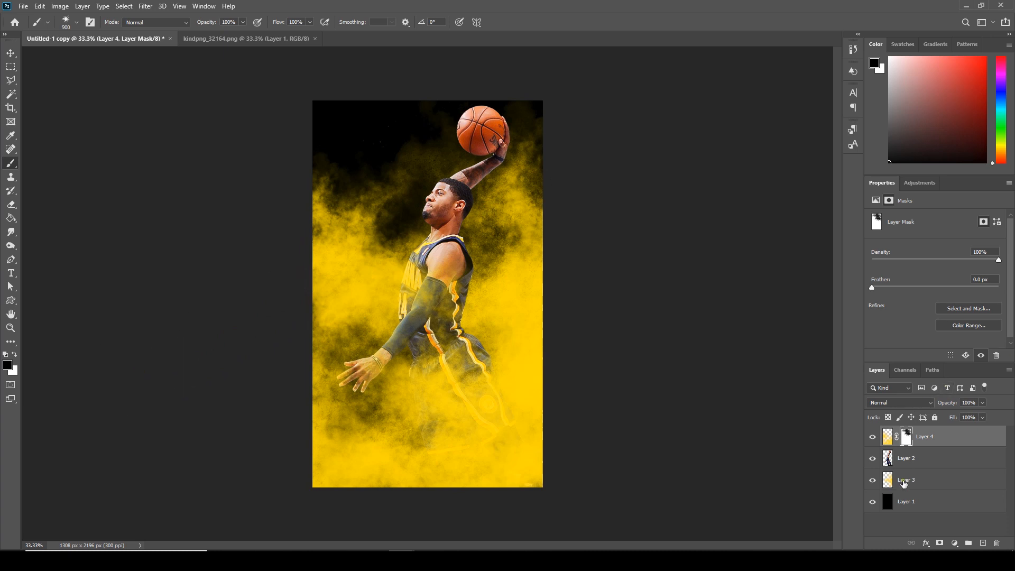
Add a new layer directly above the player layer and stamp 900 px yellow smoke over the lowered forearm and waist
left_click(905, 460)
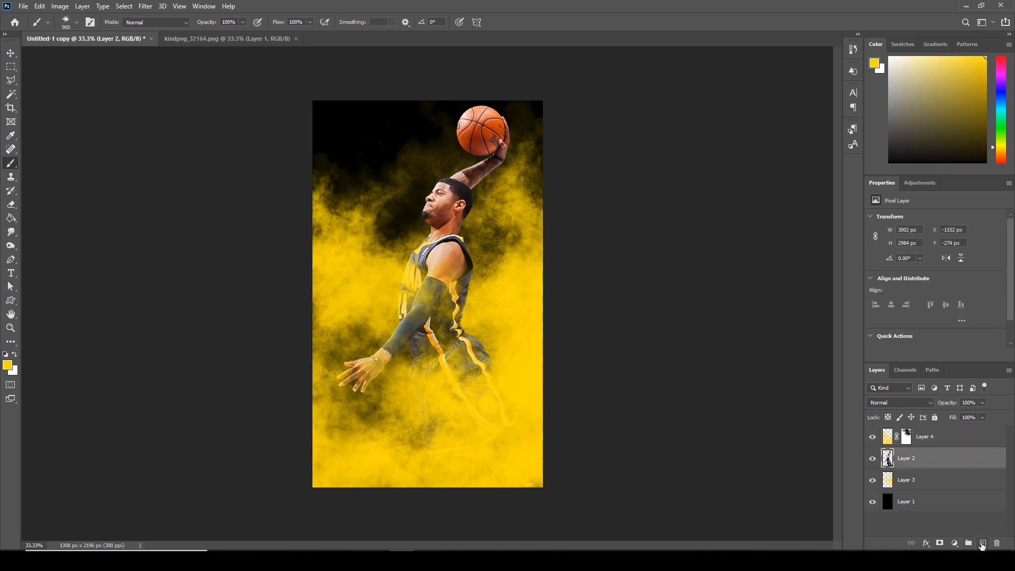
left_click(982, 544)
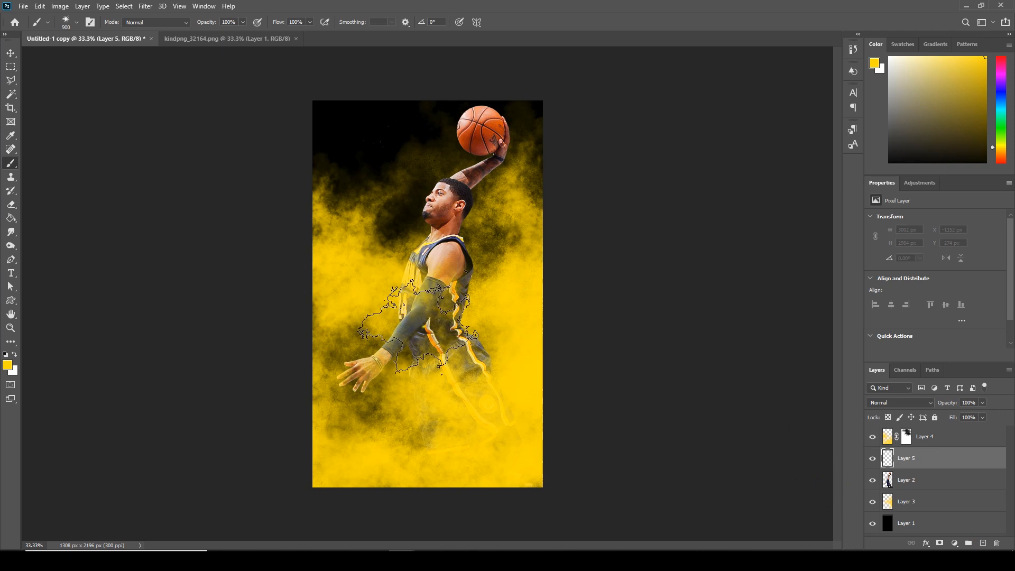
left_click(410, 344)
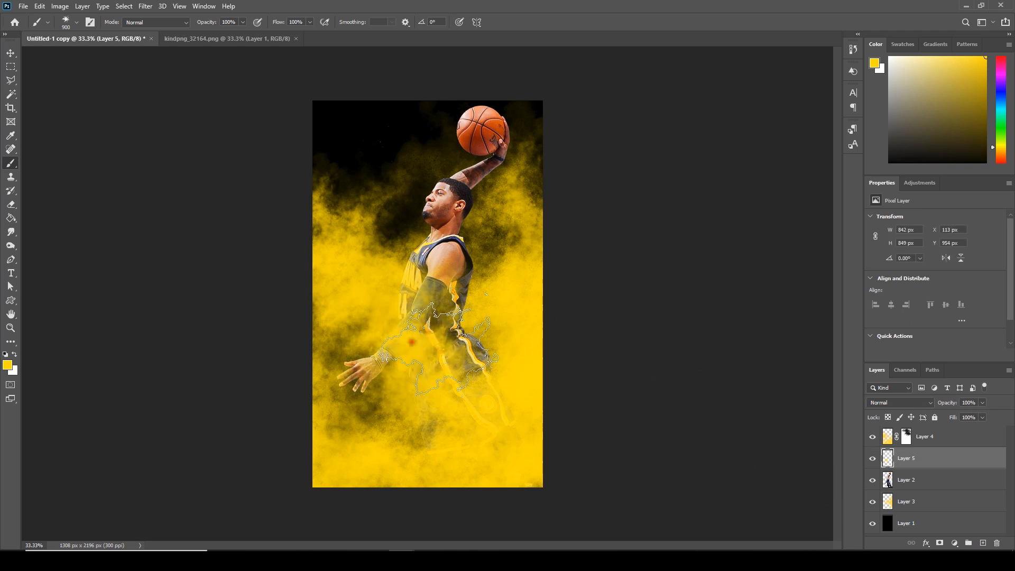
Enlarge the smoke brush to 1100 px and stamp yellow smoke over the shorts near the poster's right edge on Layer 5
key("bracketleft")
key("bracketleft")
key("bracketleft")
key("bracketleft")
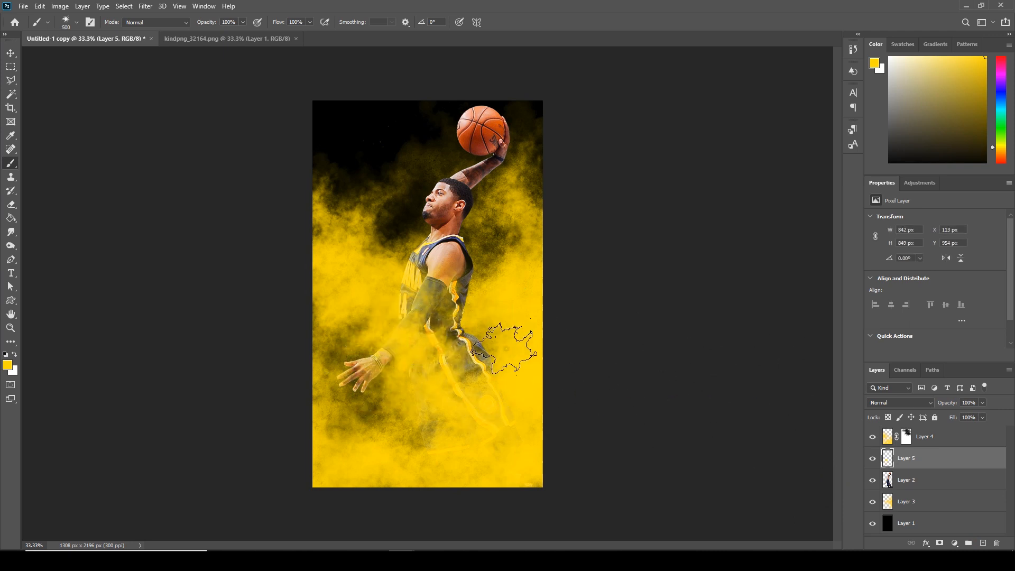
key("bracketright")
key("bracketright")
key("bracketright")
key("bracketright")
key("bracketright")
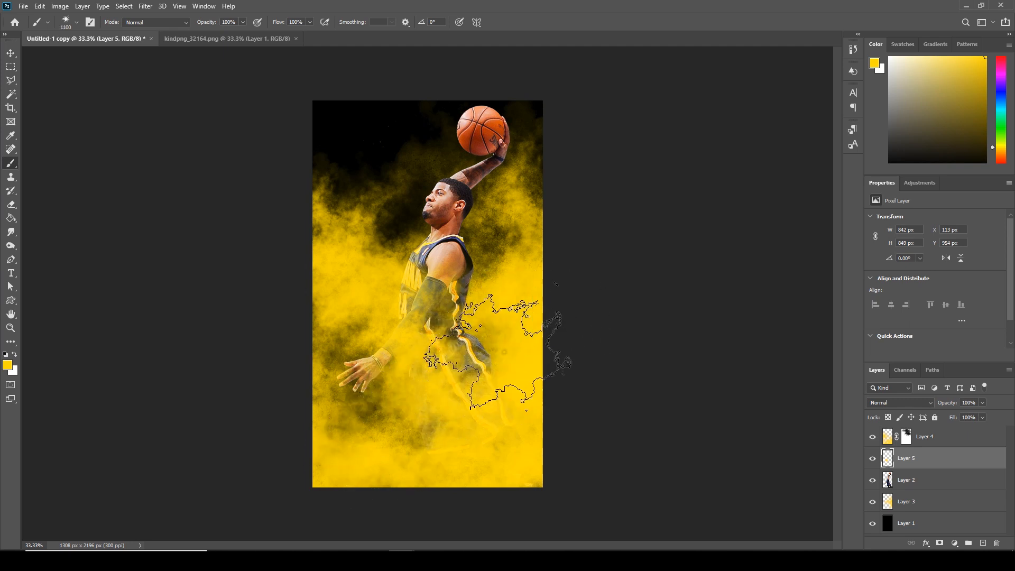
left_click(521, 356)
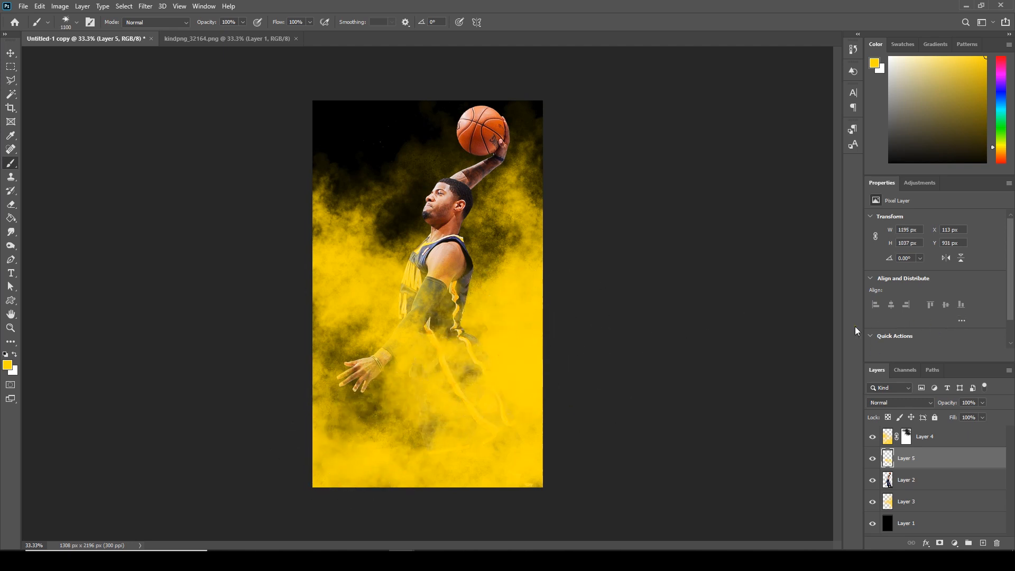
Open the Camera Raw Filter on the player's Layer 2 and set Clarity to +64 and Dehaze to +43
key("v")
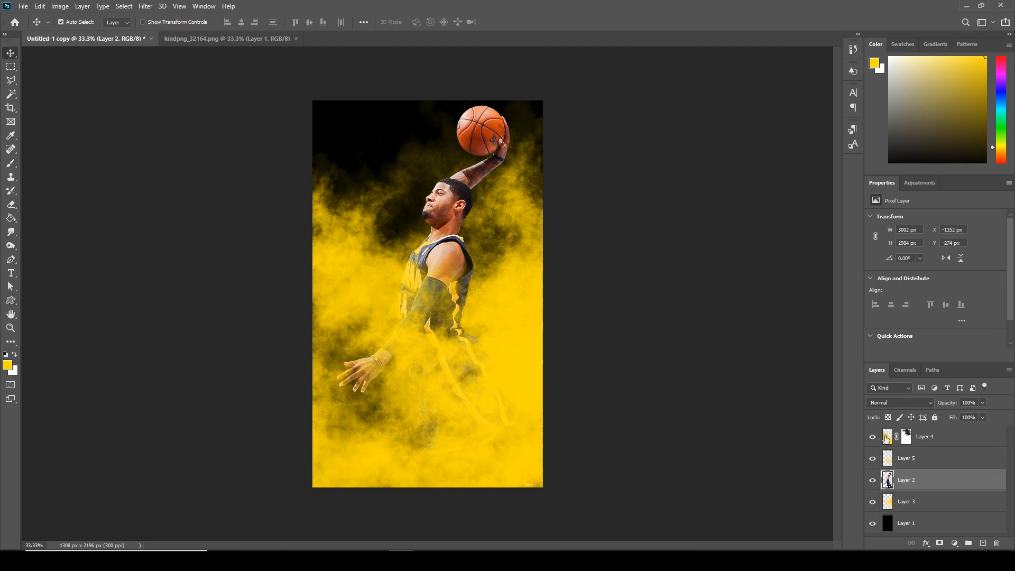
left_click(887, 438)
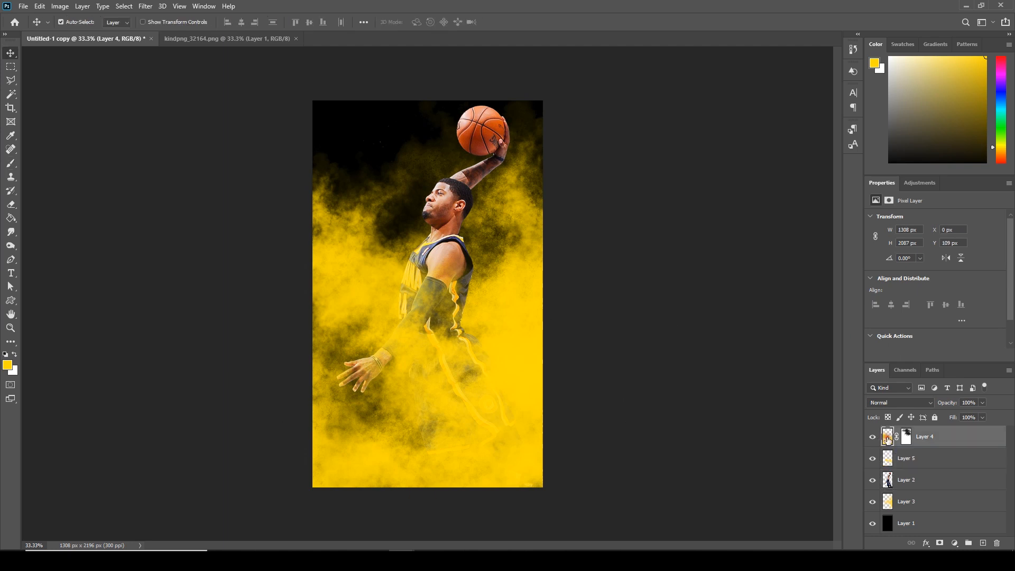
left_click(888, 481)
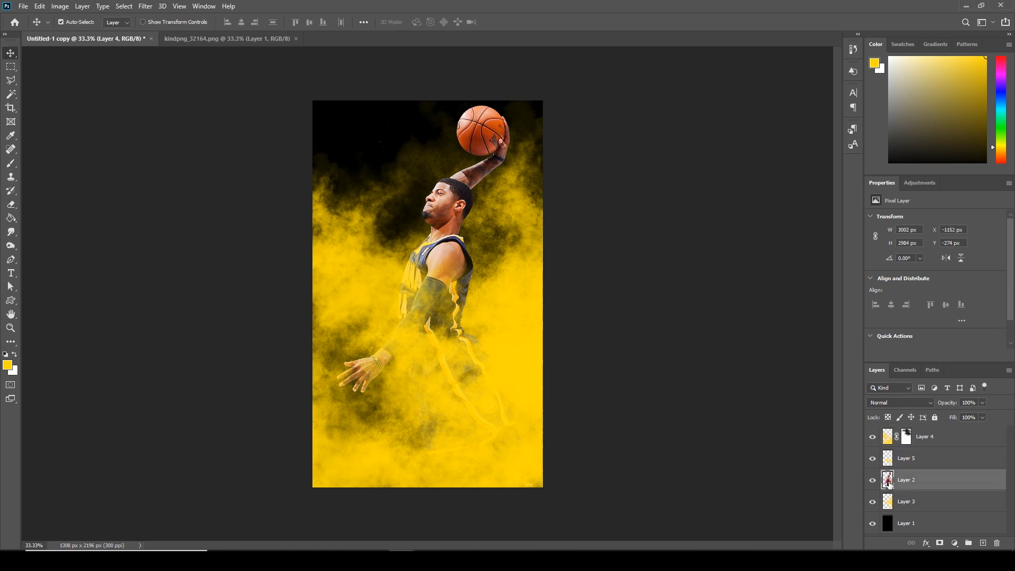
left_click(152, 8)
left_click(187, 70)
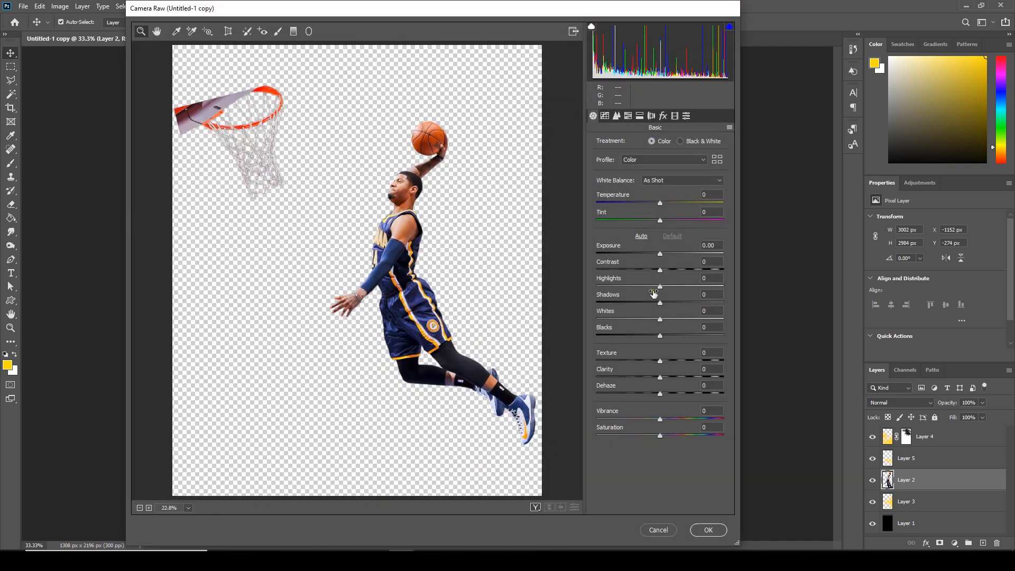
left_click_drag(660, 380, 688, 395)
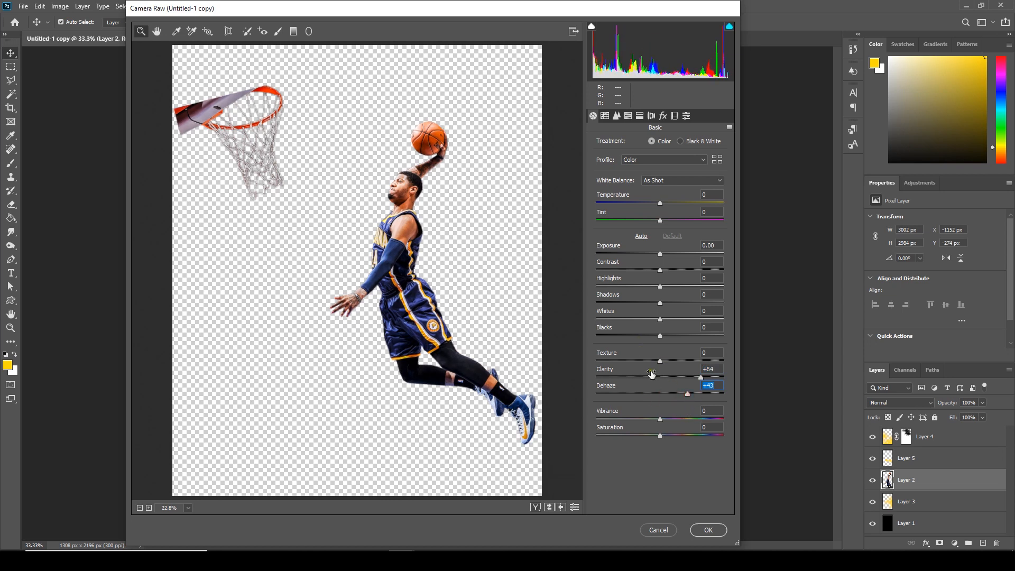
Set the player's Texture to +19, Whites to -48, Highlights to -51 and Exposure to +0.15 in Camera Raw
mouse_move(660, 362)
left_mouse_down()
mouse_move(683, 362)
mouse_move(672, 363)
left_mouse_up()
left_click_drag(656, 319, 629, 288)
left_click(642, 287)
left_click_drag(662, 256, 664, 257)
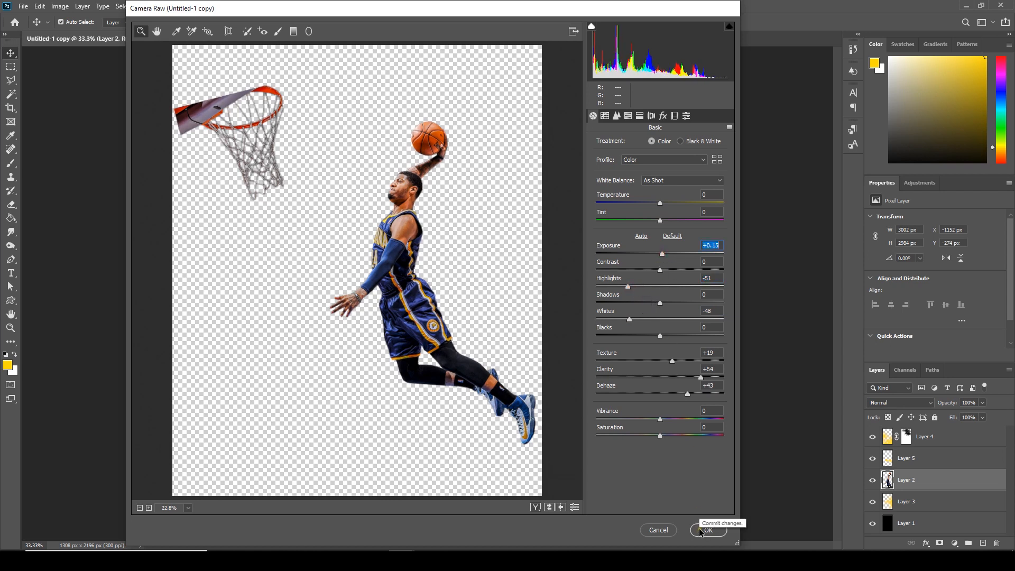
Set the player's sharpening Amount to 21 and noise reduction Luminance to 14, and apply the Camera Raw changes
left_click(617, 117)
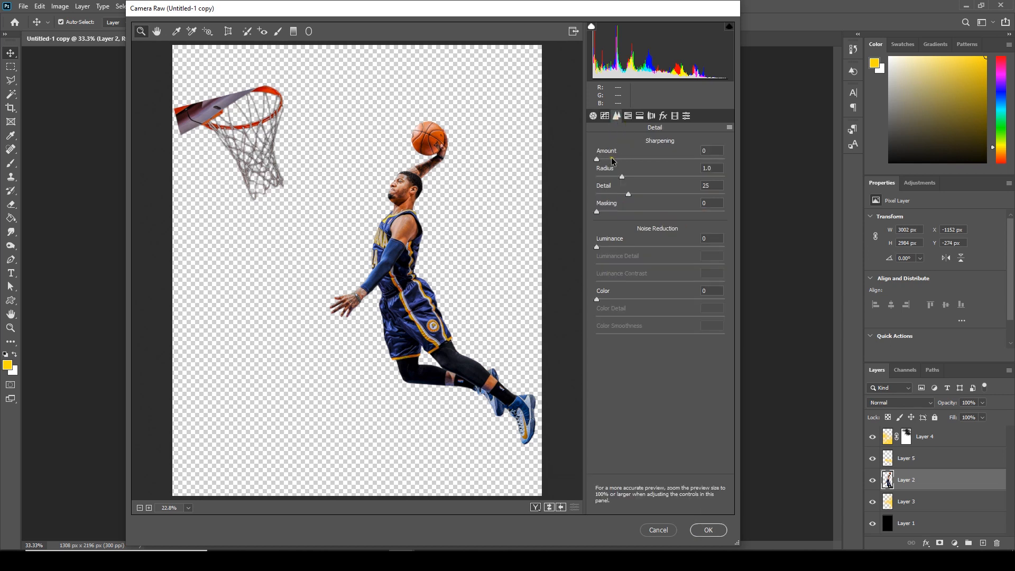
left_click_drag(611, 159, 615, 159)
left_click(597, 247)
left_click_drag(598, 248, 615, 250)
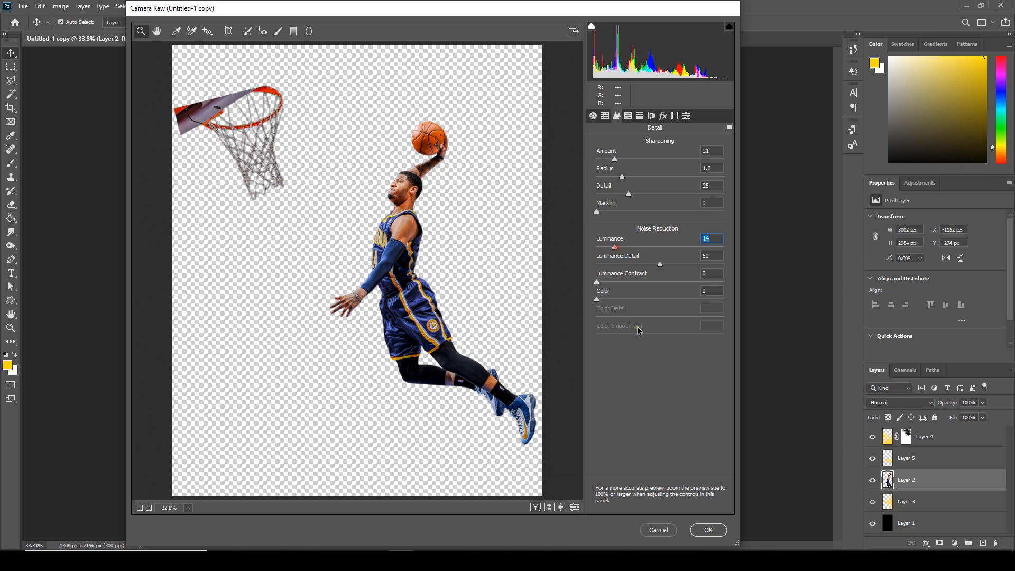
left_click(699, 534)
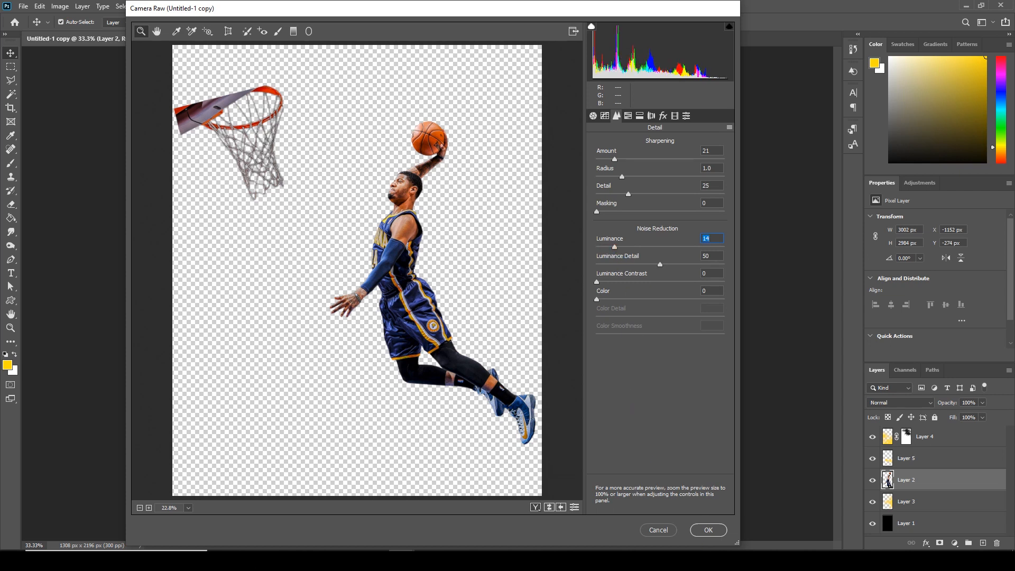
left_click(713, 532)
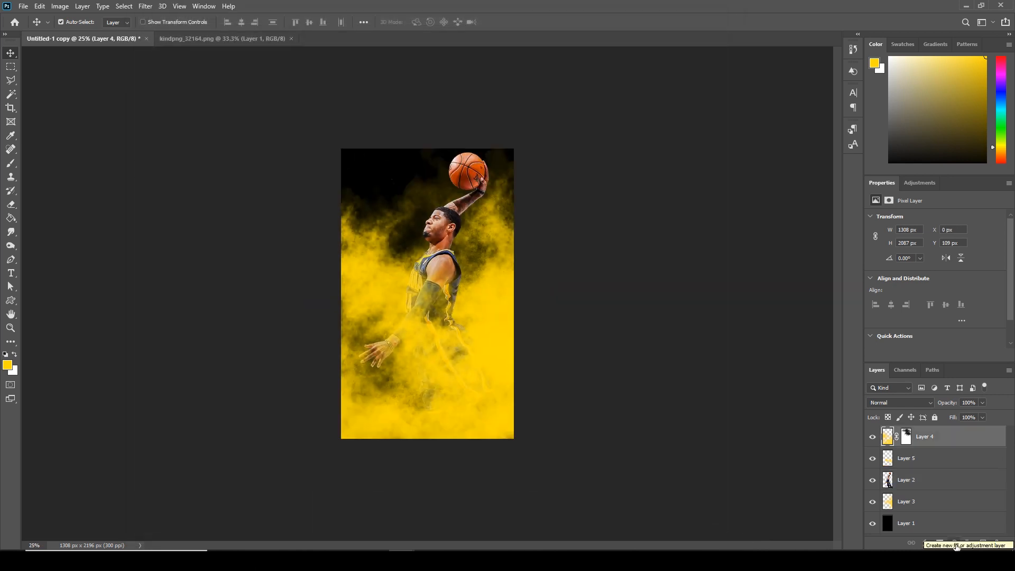
Add a Color Lookup adjustment layer above Layer 4, try the FoggyNight.3DL look and settle on FallColors.look
left_click(954, 543)
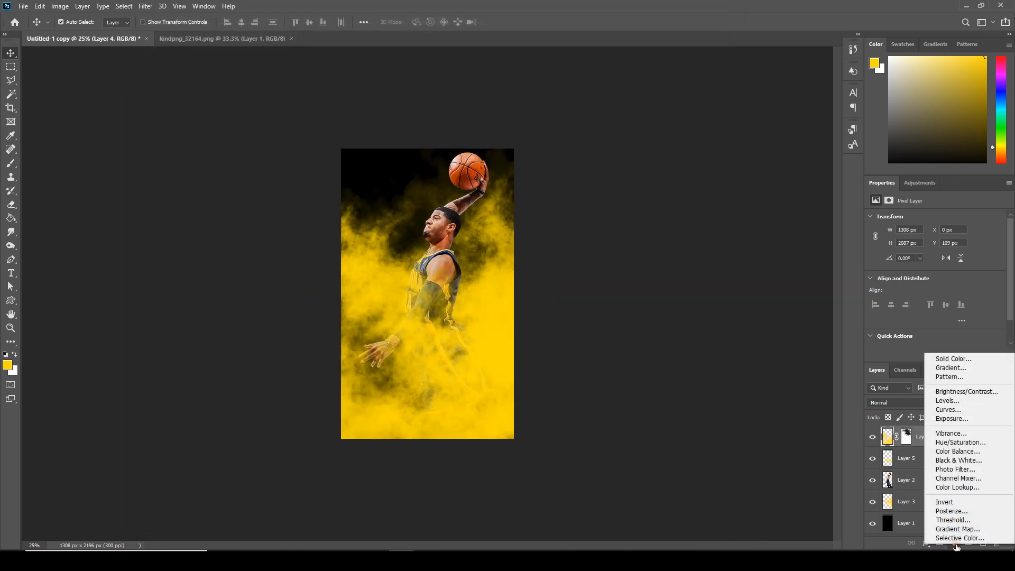
left_click(962, 488)
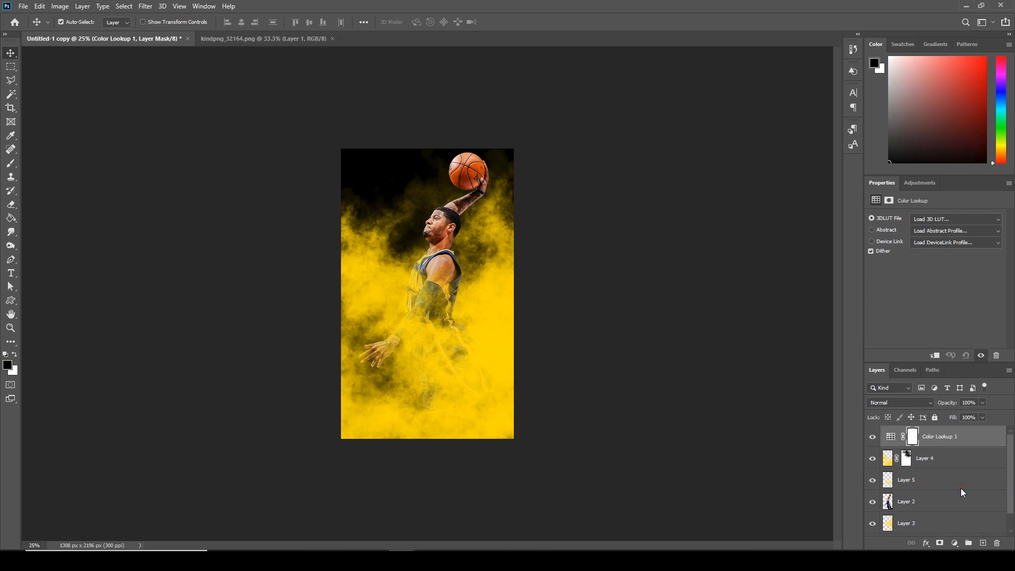
left_click(938, 221)
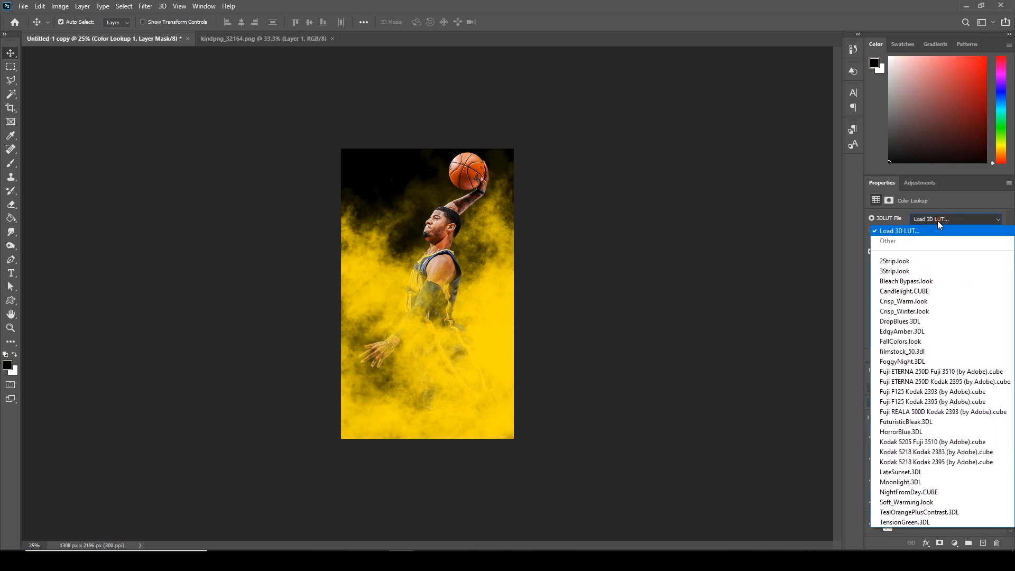
left_click(900, 363)
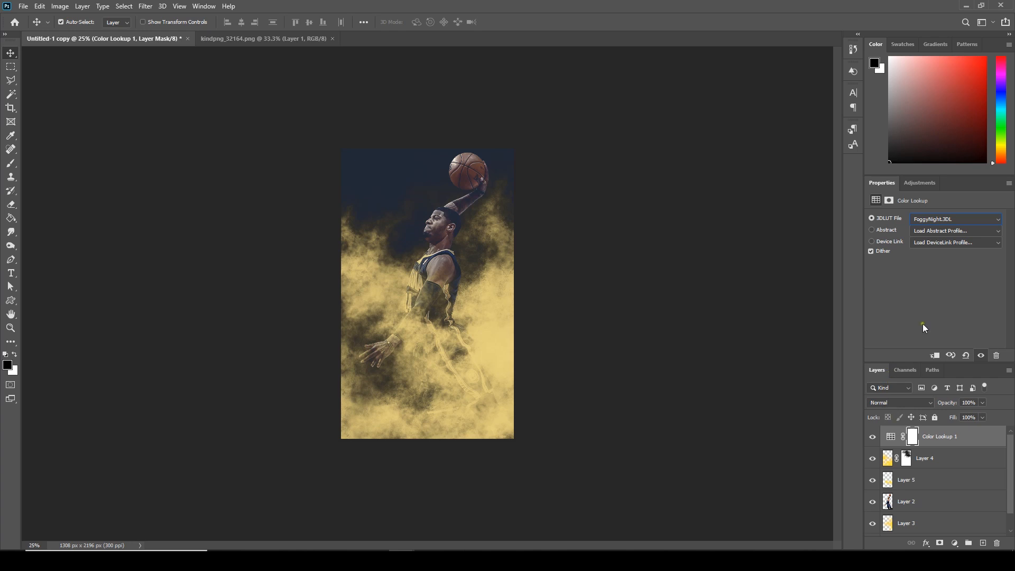
left_click(932, 221)
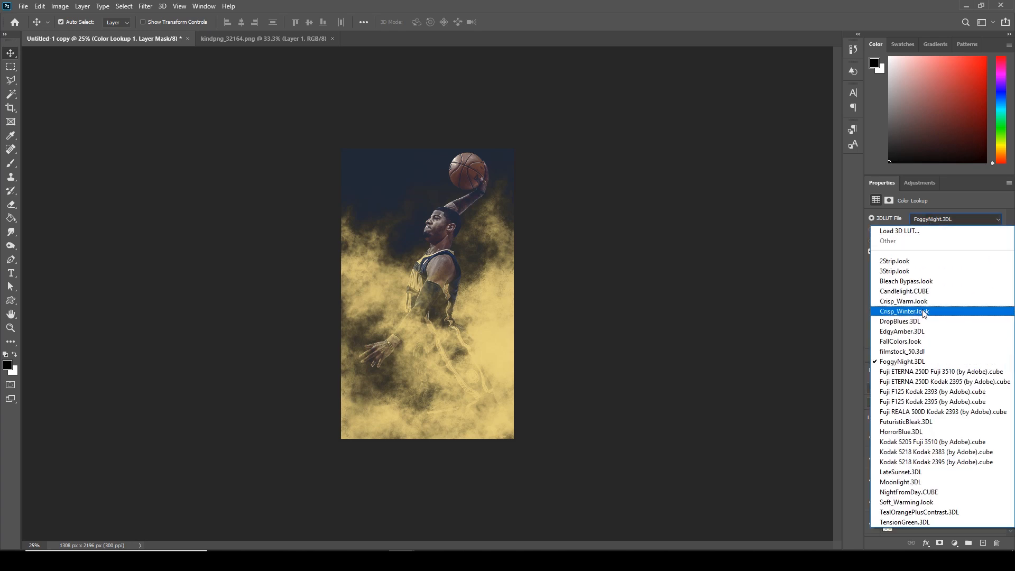
left_click(919, 343)
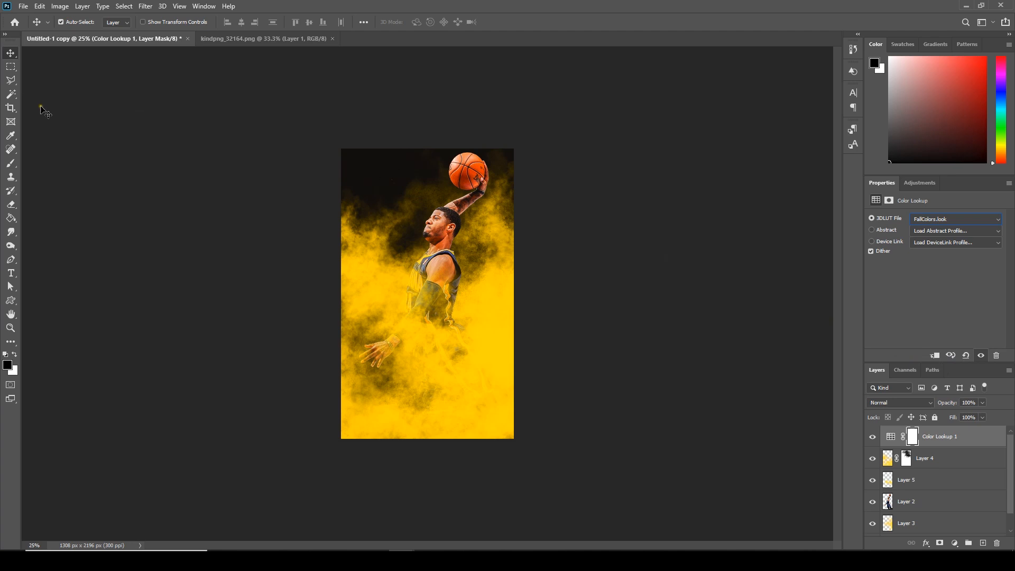
Add an "Xplode" text layer above the Color Lookup layer and set its text colour to dark grey 2a2a2a
left_click(11, 273)
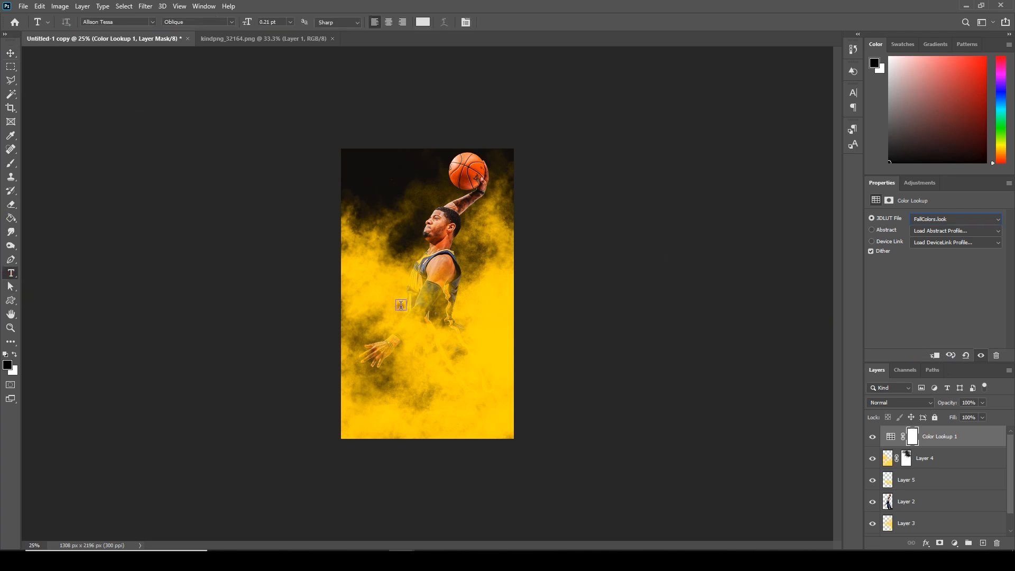
left_click(401, 306)
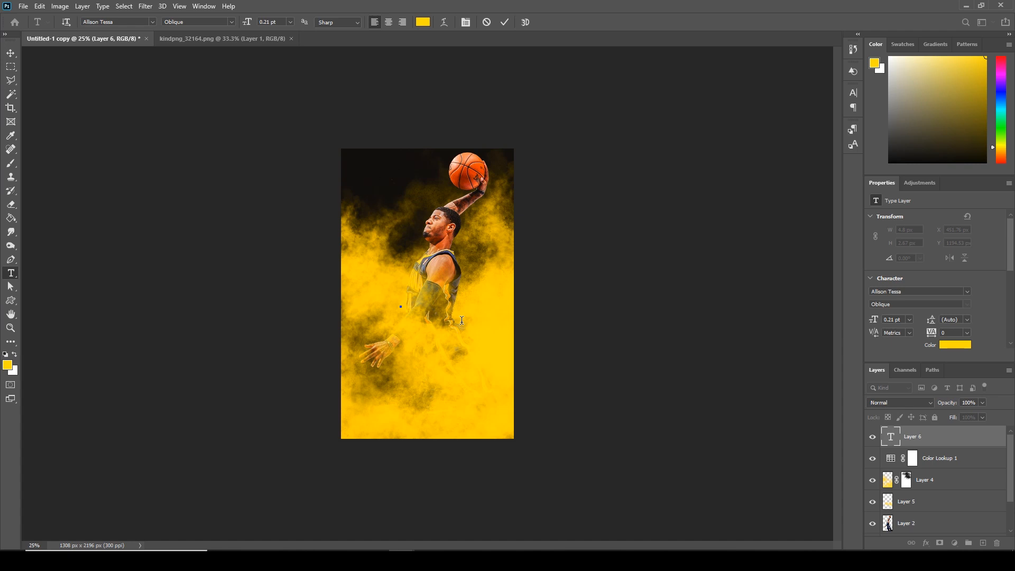
left_click(11, 53)
key("t")
left_click(423, 21)
type("ffffff")
mouse_move(627, 233)
left_mouse_down()
mouse_move(605, 234)
mouse_move(614, 223)
left_mouse_up()
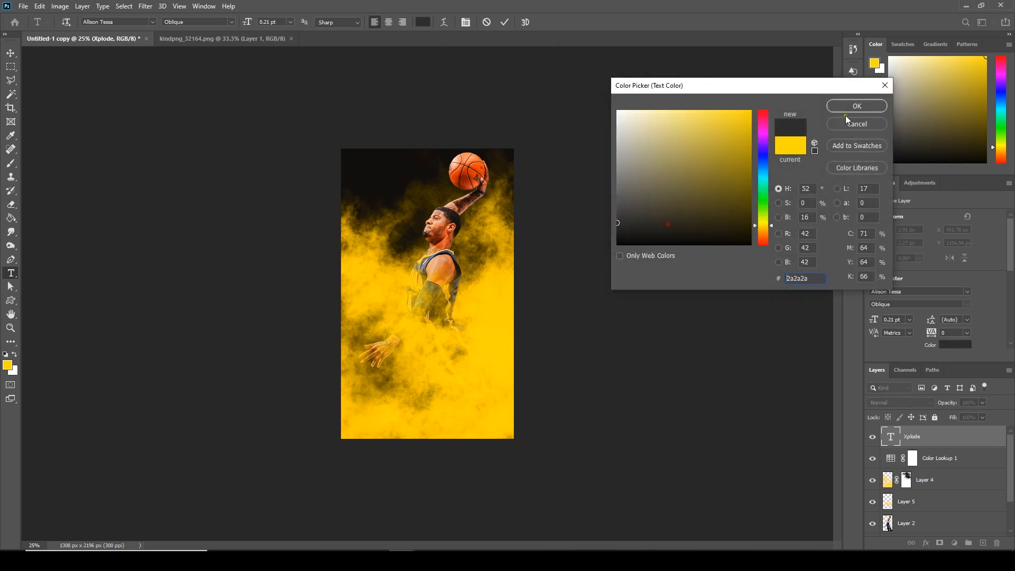
left_click(846, 108)
Enlarge the "Xplode" title to about 76 pt across the lower smoke and tilt it upward by about 16 degrees
left_click(80, 237)
left_click_drag(401, 308, 500, 412)
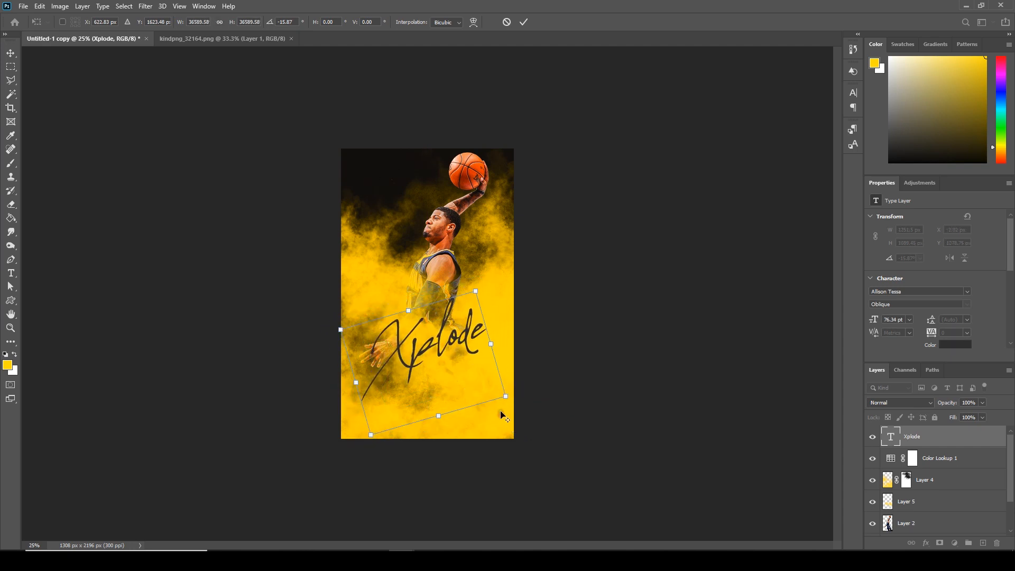
key("Return")
Change the "Xplode" title's font to Anamortee Regular
double_click(893, 436)
left_click(132, 22)
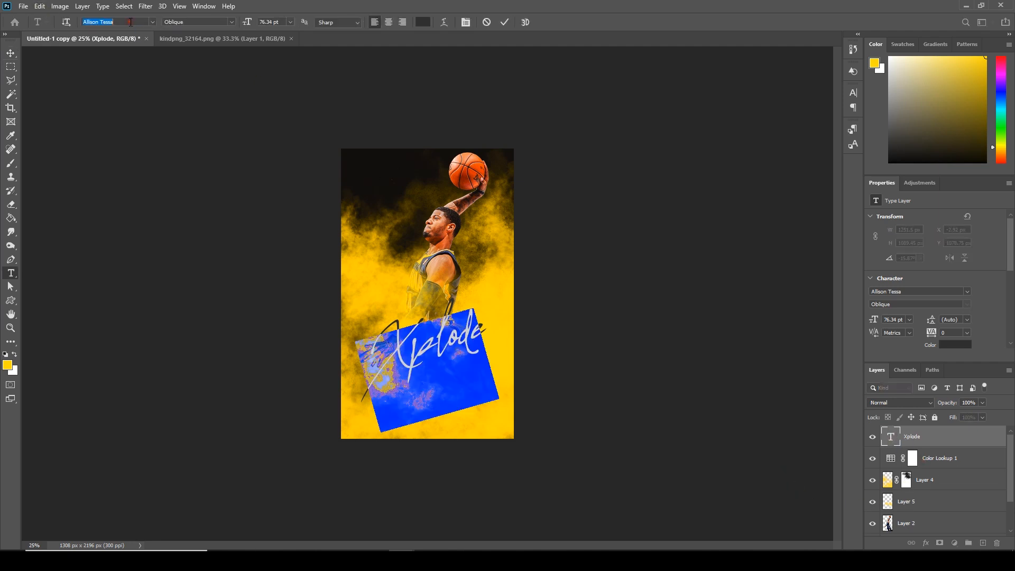
type("Raleway")
key("Down")
left_click(152, 22)
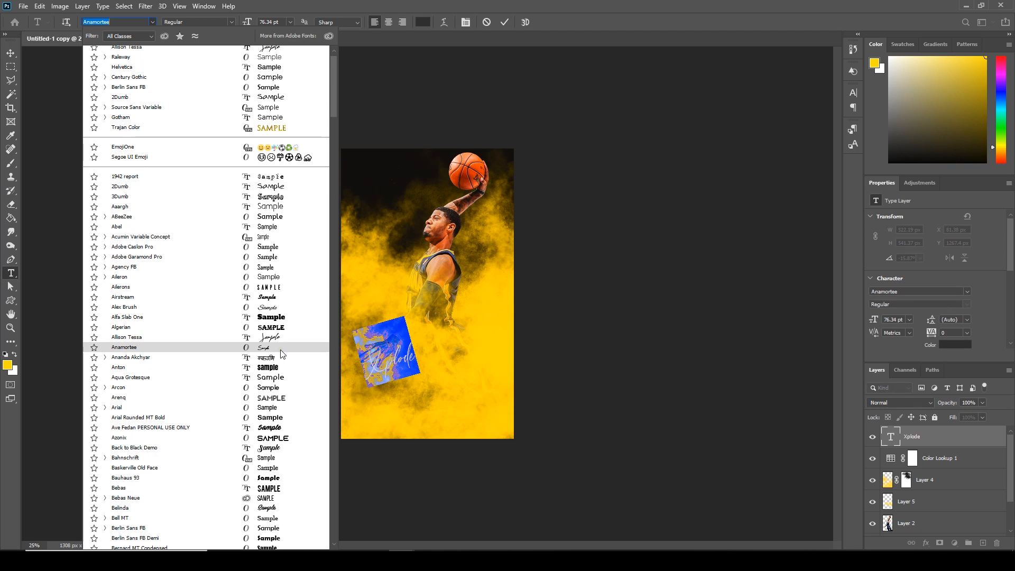
left_click(280, 350)
key("ctrl+Return")
key("v")
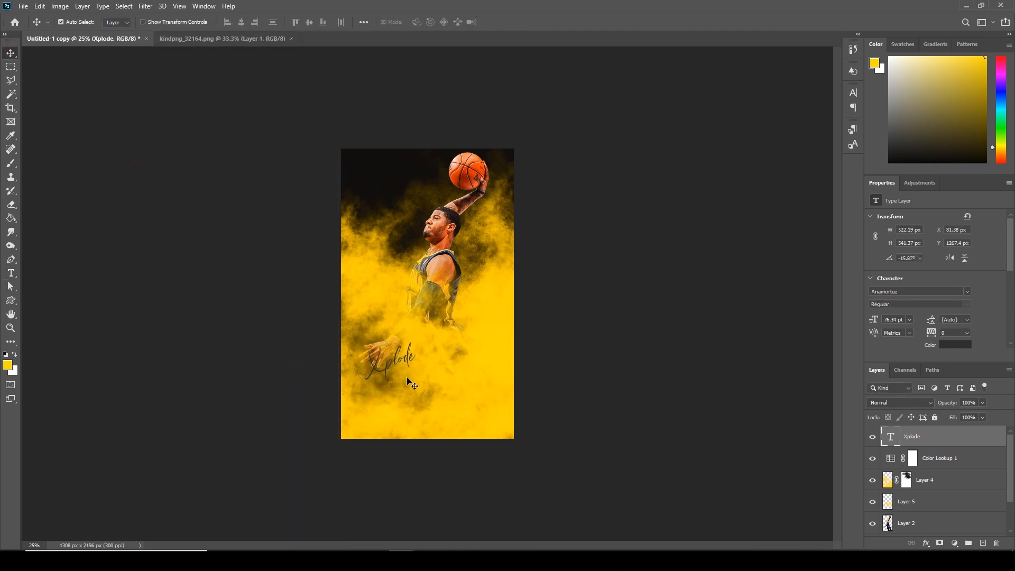
Enlarge the "Xplode" title to about 190 pt across the poster's lower half and tilt it to about -26 degrees
key("ctrl+t")
left_click_drag(418, 388, 509, 404)
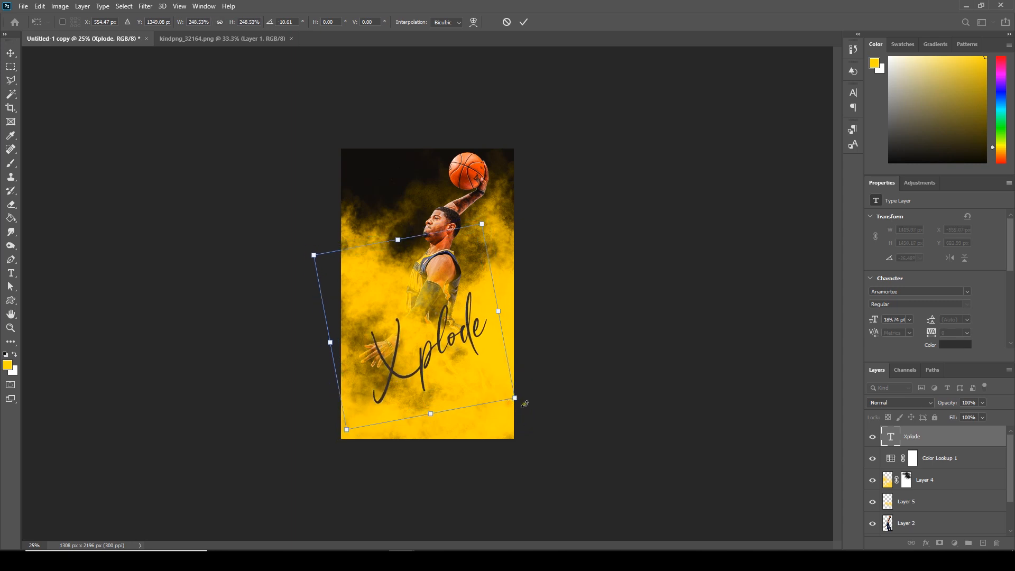
key("Return")
key("ctrl+minus")
key("ctrl+minus")
key("ctrl+plus")
key("ctrl+plus")
key("ctrl+plus")
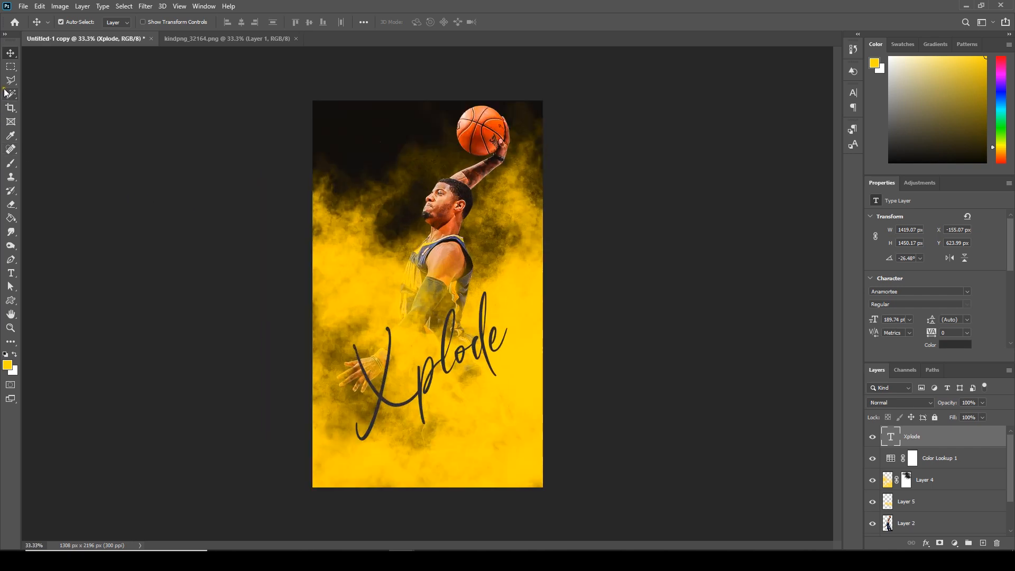
Add a small "new photohop tutorial" subtitle in the title's script font just below the end of "Xplode"
left_click(11, 273)
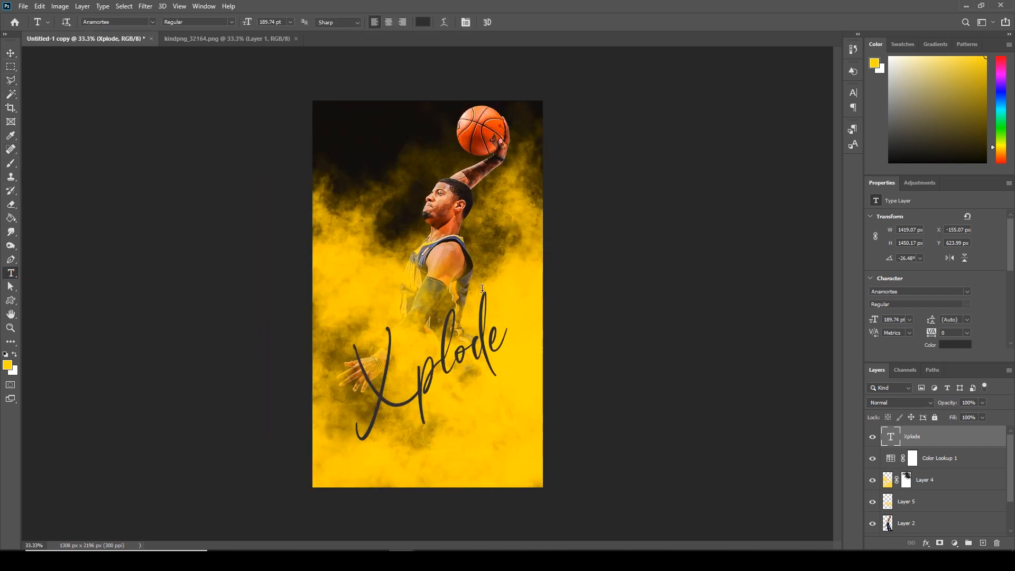
left_click(423, 152)
type("new photohop tutorial")
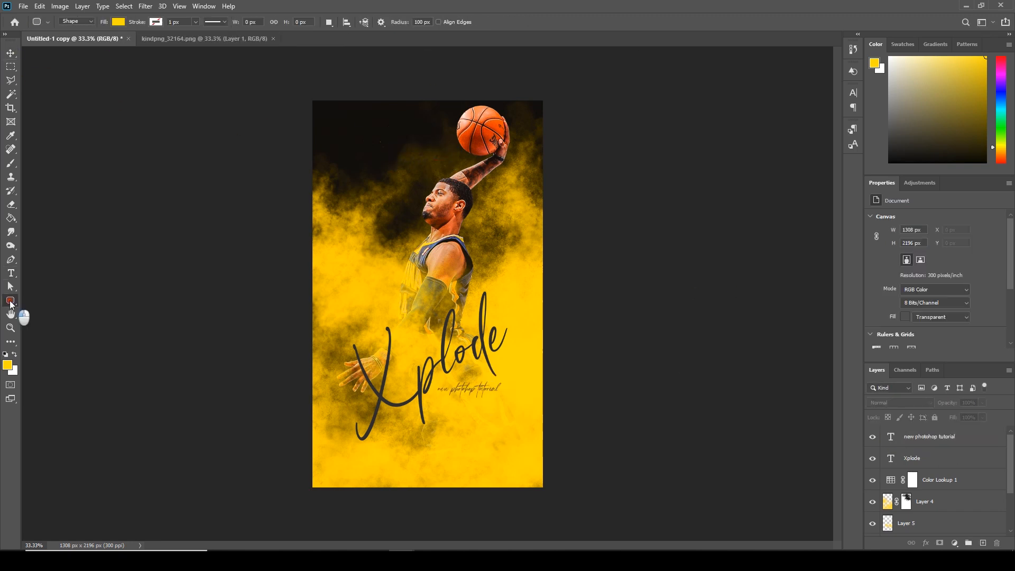
Draw a circle about 303 px wide in the poster's lower-right corner and fill it with the title's dark grey
right_click(11, 301)
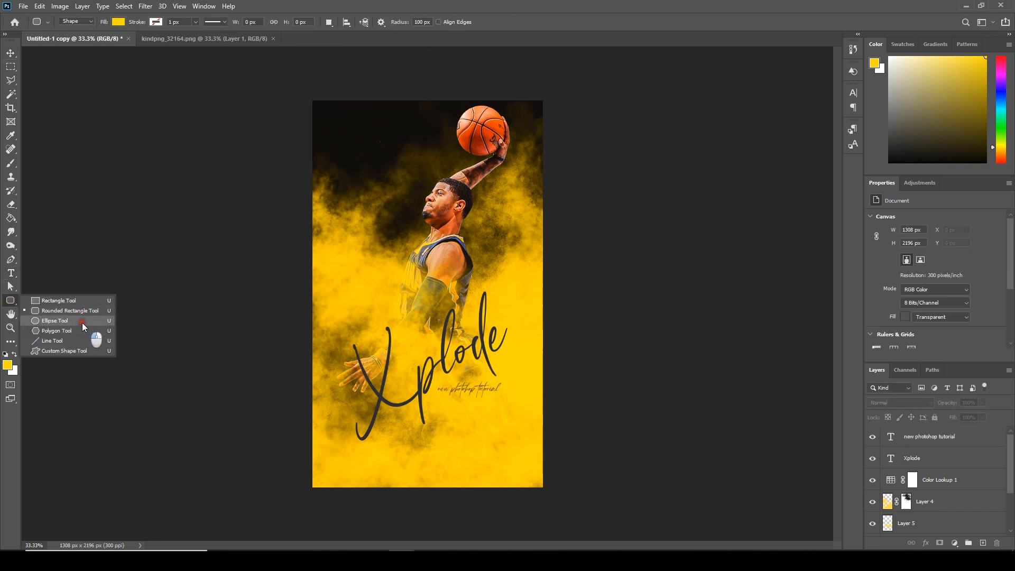
left_click(82, 323)
left_click_drag(470, 414, 524, 470)
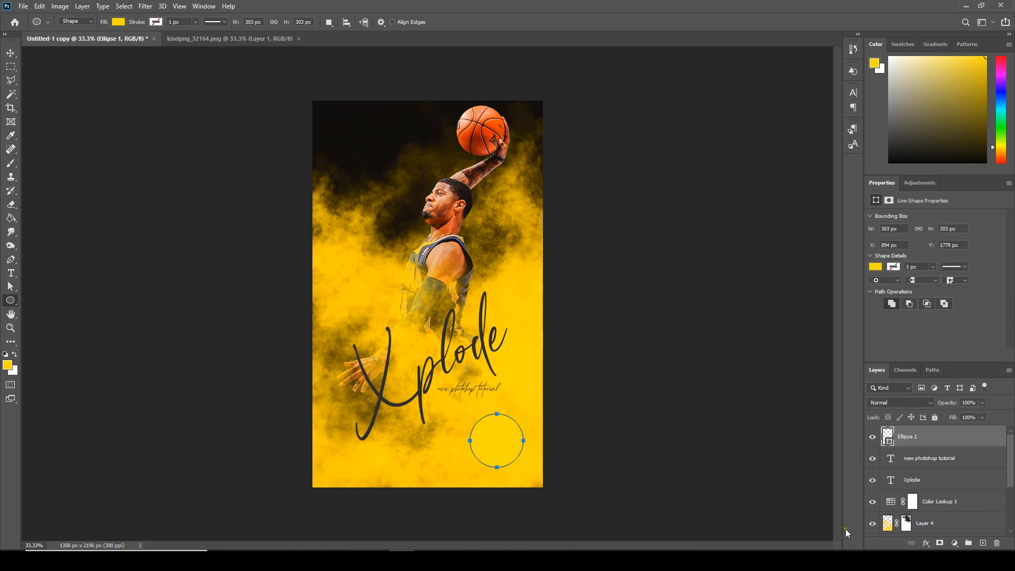
left_click(876, 267)
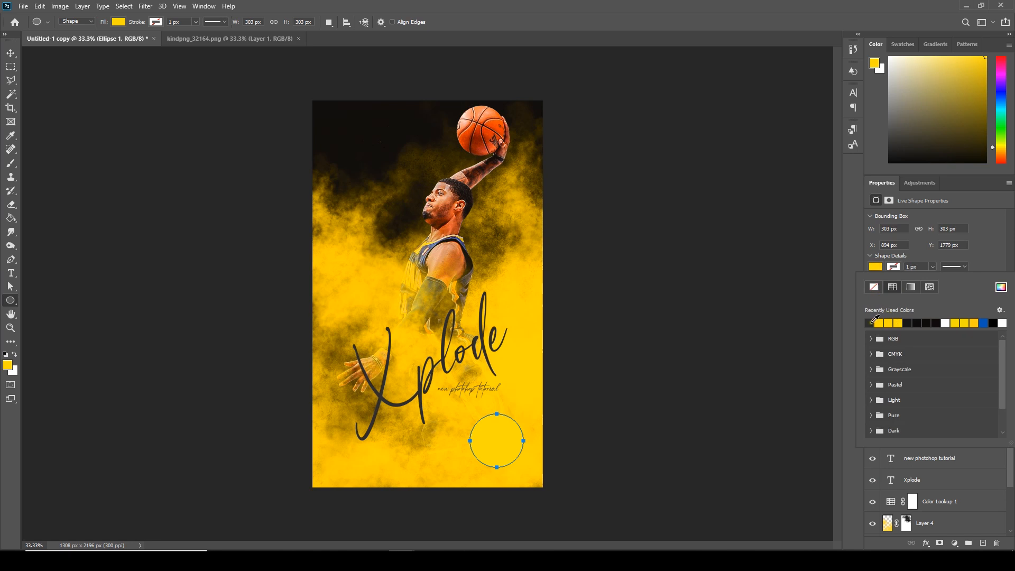
left_click(870, 324)
left_click(10, 53)
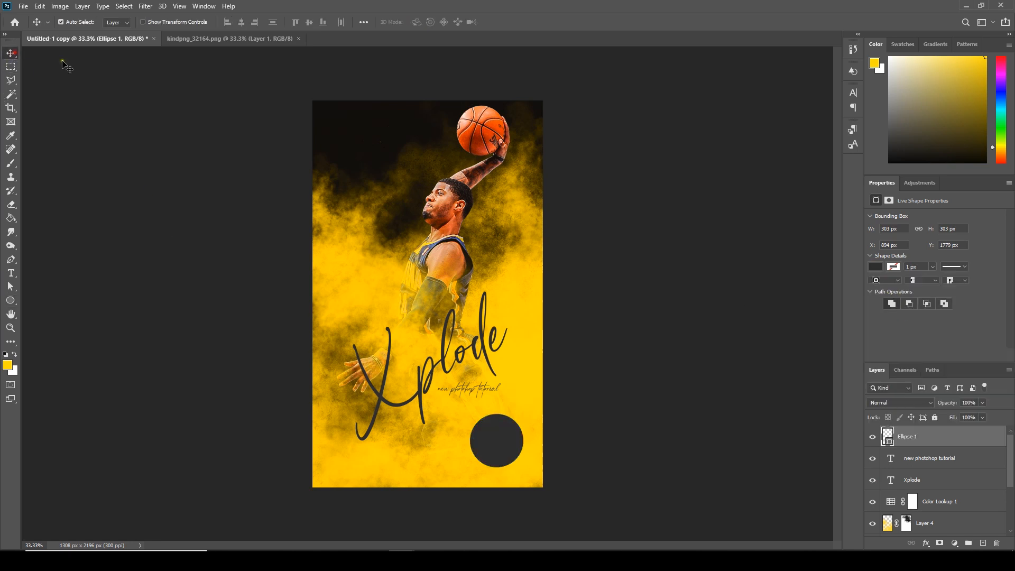
left_click(658, 318)
Add a "23" text layer above the circle in the Anamortee font
left_click(11, 273)
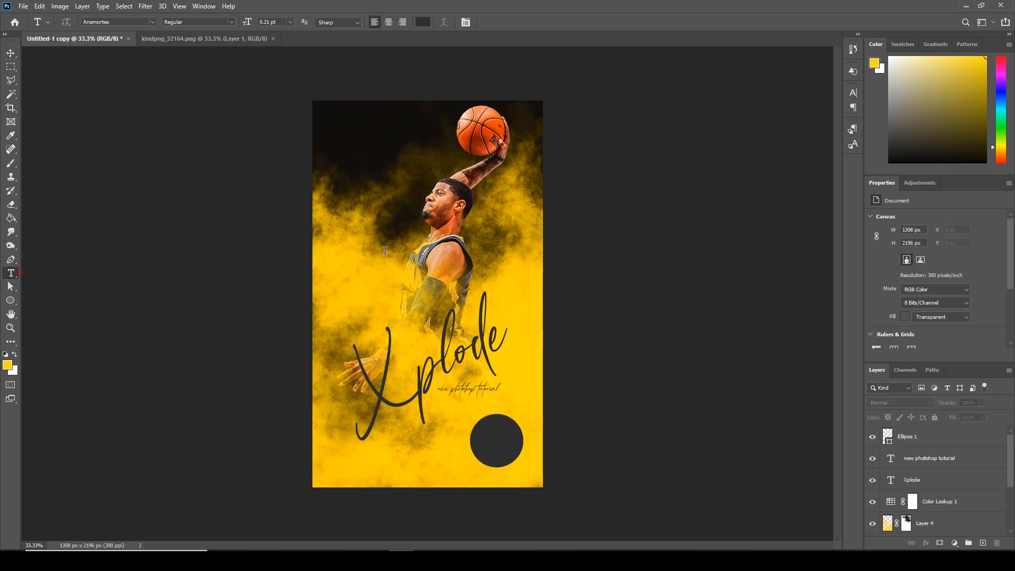
left_click(379, 206)
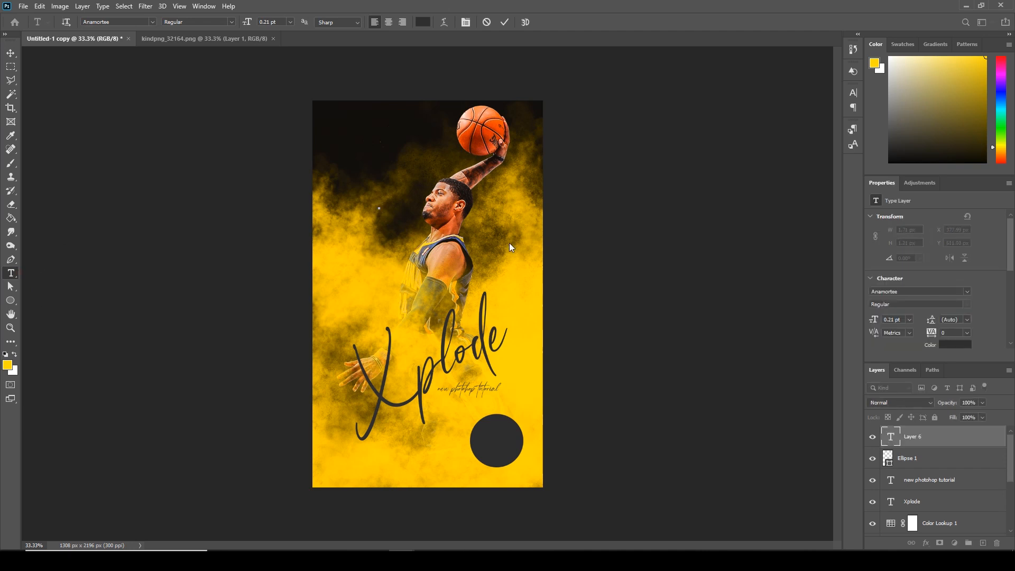
type("23")
left_click(11, 53)
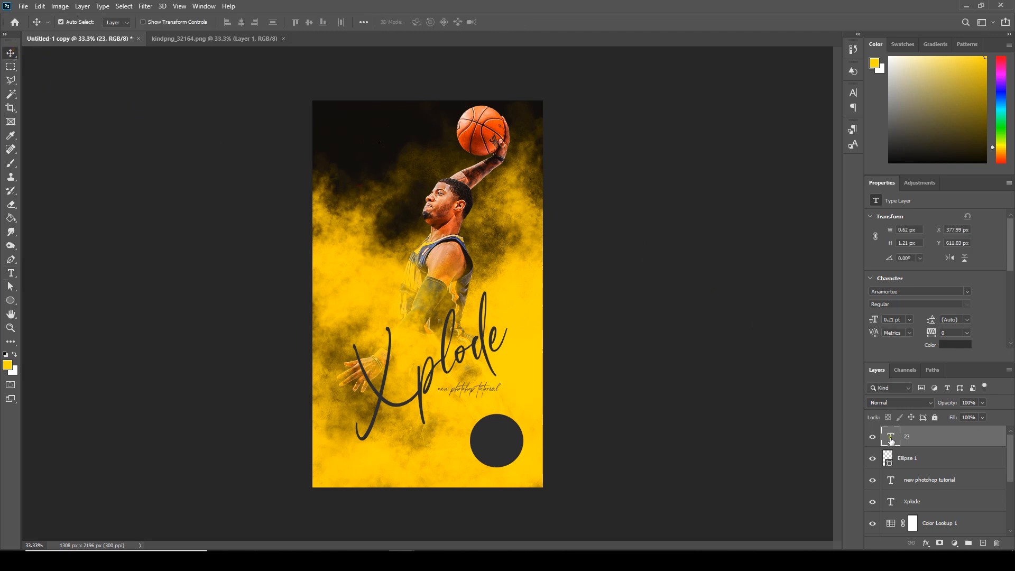
Set the "23" text colour to white ffffff
double_click(891, 437)
left_click(423, 22)
type("ffffff")
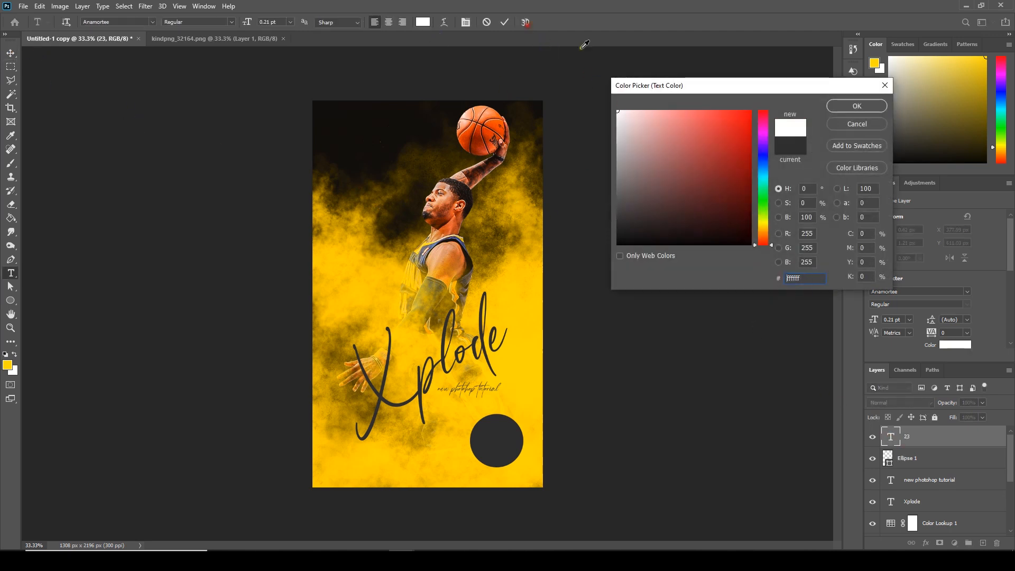
left_click(846, 104)
left_click(11, 53)
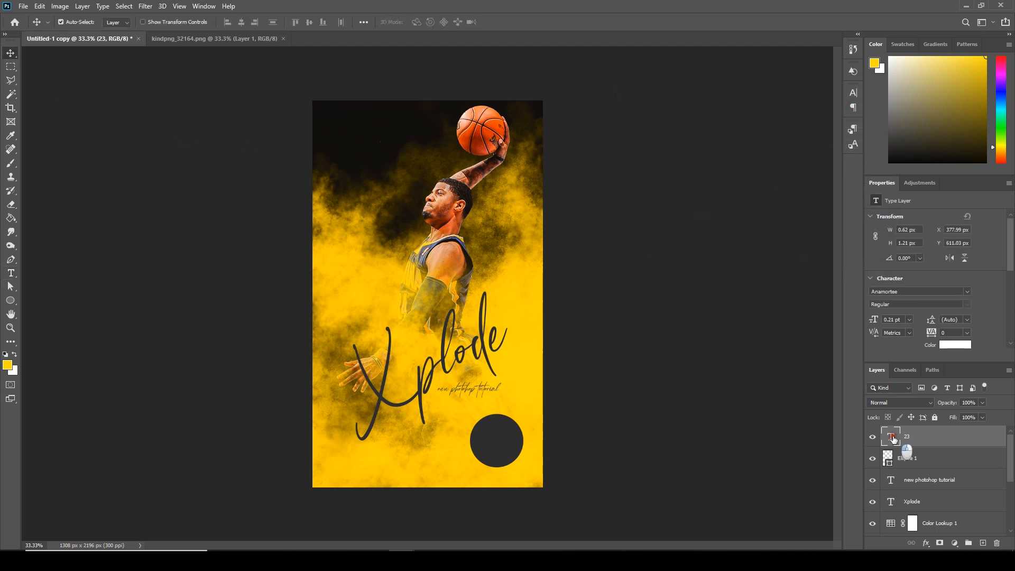
Enlarge the "23" text to about 60 pt and centre it on the dark circle
key("ctrl+t")
left_click_drag(385, 214, 505, 448)
key("Left")
key("Left")
key("Left")
key("Left")
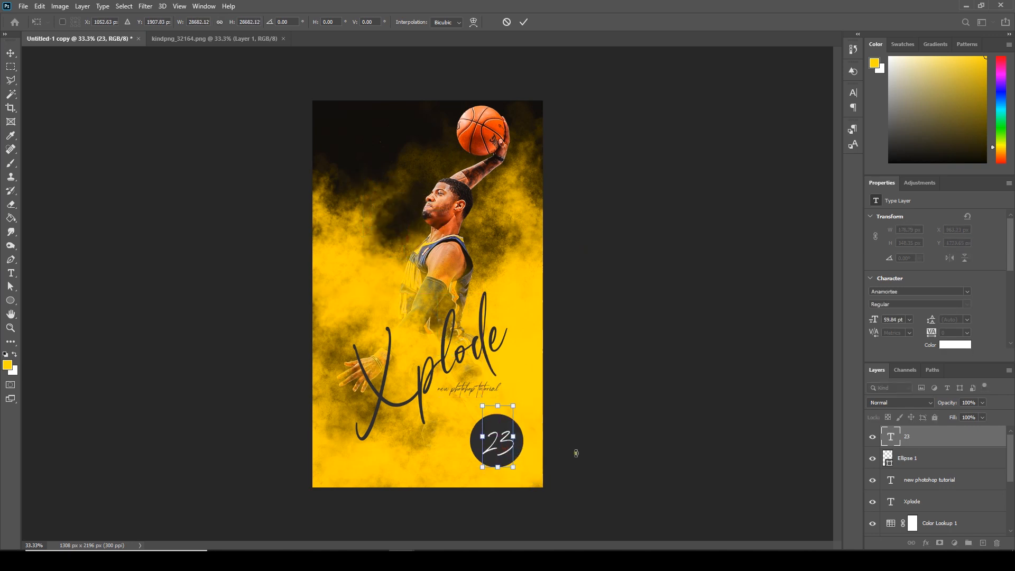
key("Up")
key("Up")
key("Up")
key("Up")
key("Up")
key("Return")
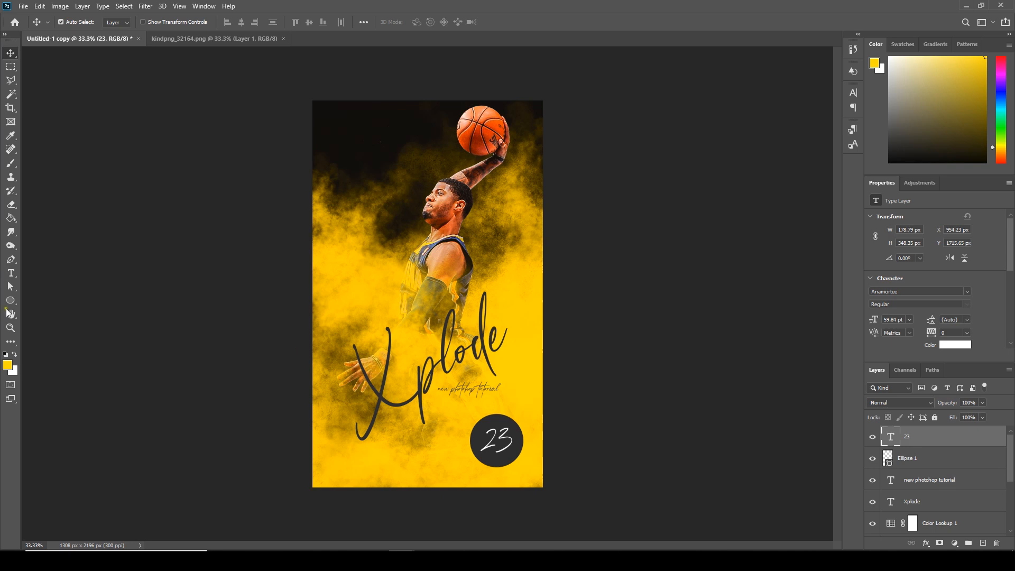
Add a "march" text layer in the Anamortee font directly above the circle's layer
left_click(10, 273)
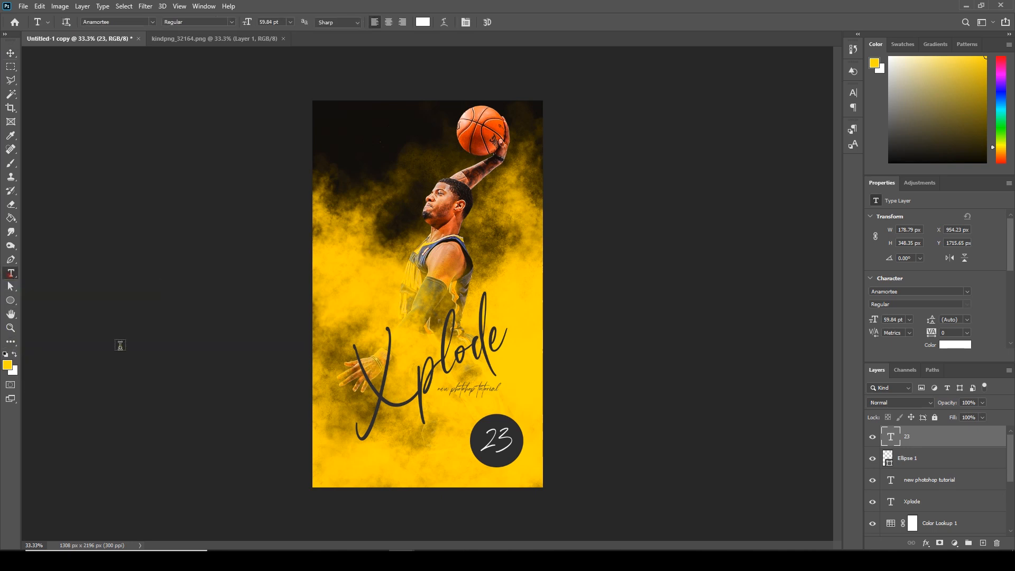
left_click(339, 446)
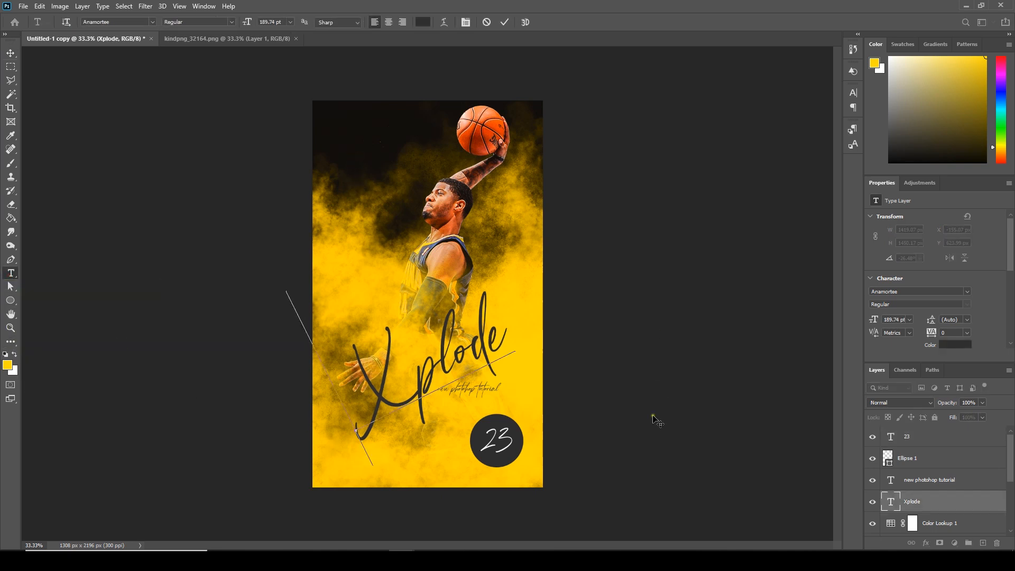
left_click(923, 465)
left_click(412, 194)
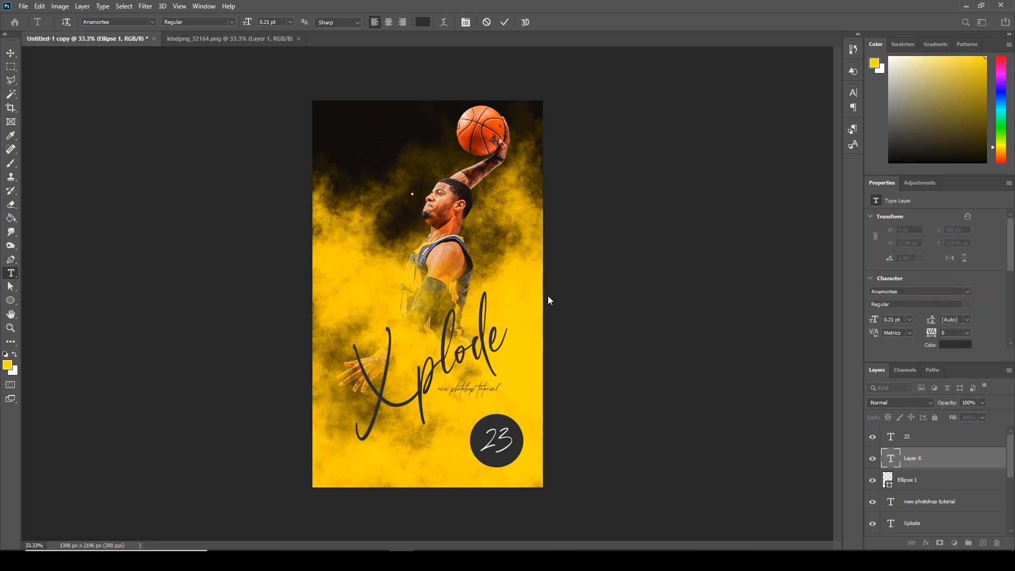
left_click(423, 21)
left_click(618, 111)
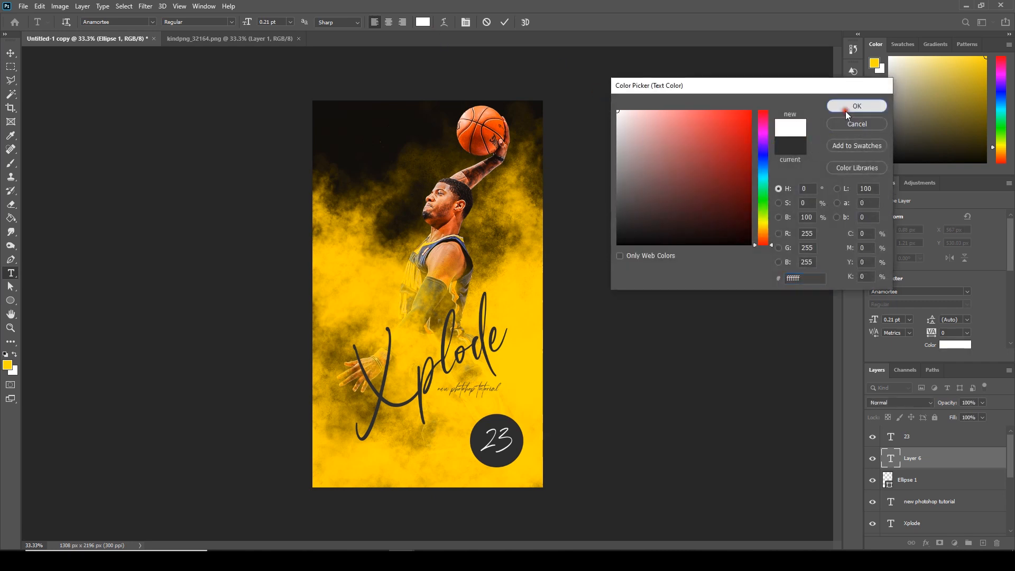
left_click(854, 106)
left_click(893, 461)
Enlarge the "march" text to about 28 pt and place it on the dark circle just below "23"
key("ctrl+t")
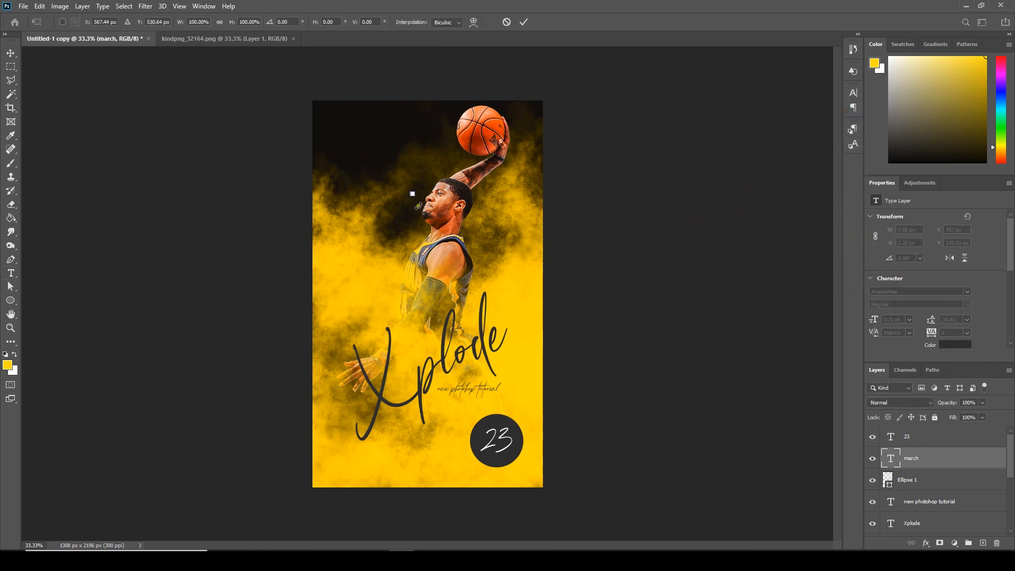
left_click_drag(416, 196, 506, 458)
key("Return")
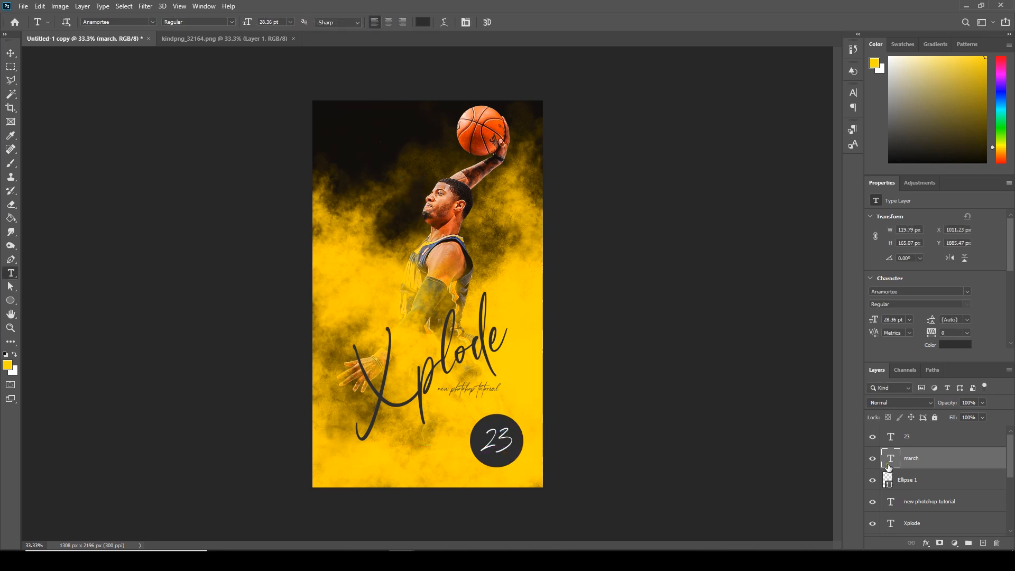
Set the "march" text colour to white and nudge it slightly lower on the circle
double_click(890, 459)
left_click(423, 22)
left_click_drag(651, 162, 617, 110)
left_click(857, 106)
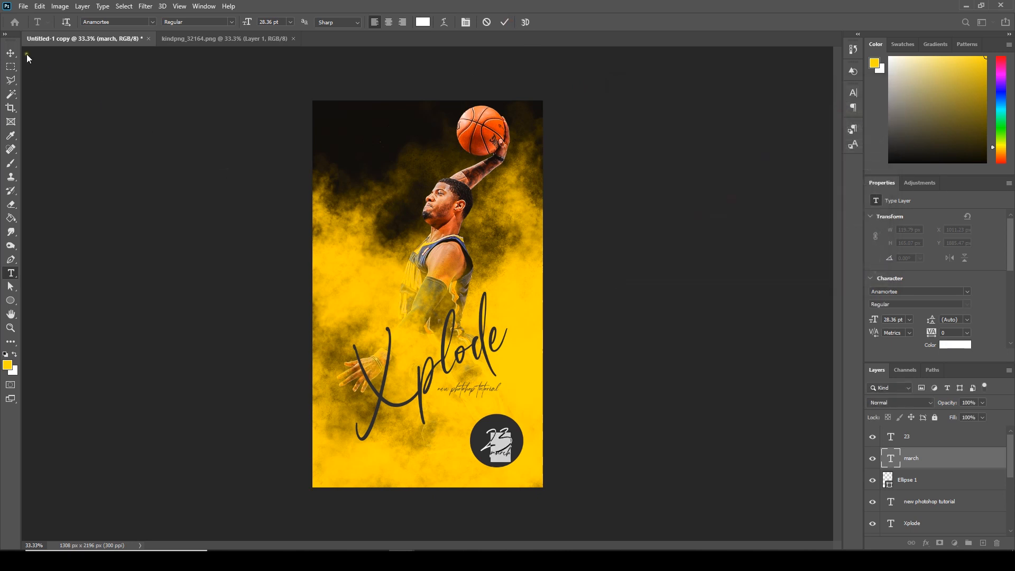
left_click(10, 53)
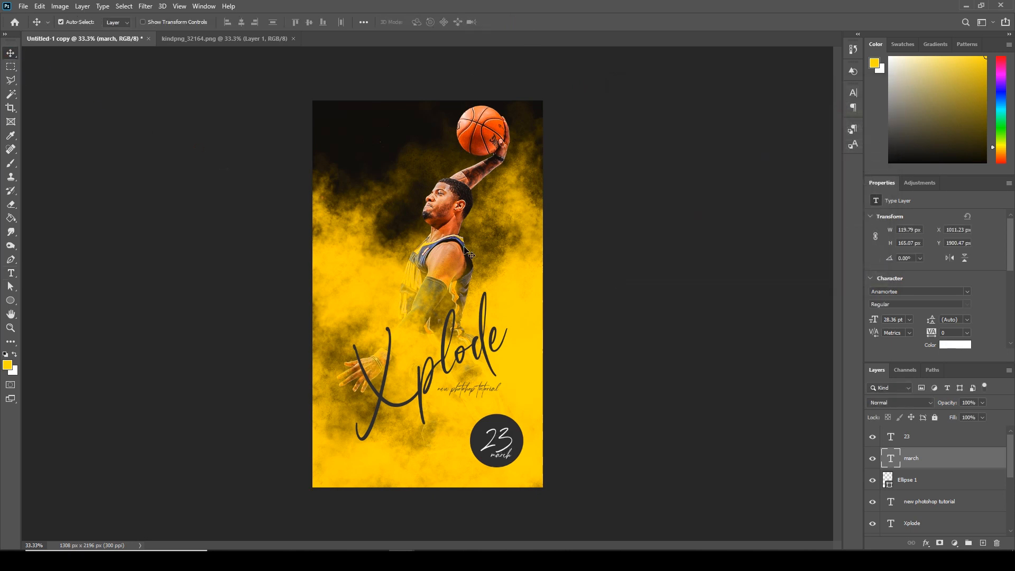
left_click(641, 416)
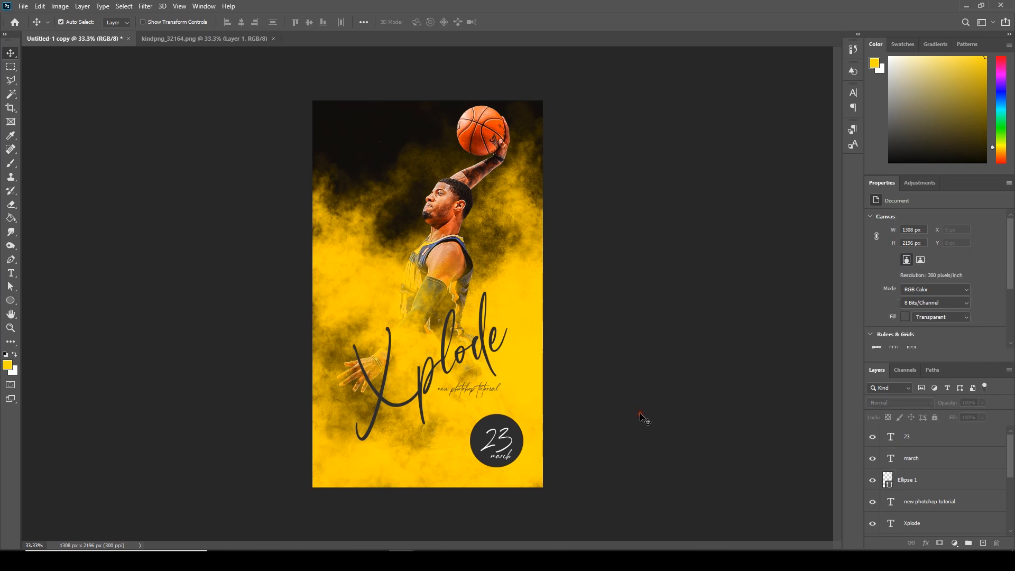
Examine the whole poster's composition and its text details at several zoom levels
key("ctrl+minus")
key("ctrl+minus")
key("ctrl+plus")
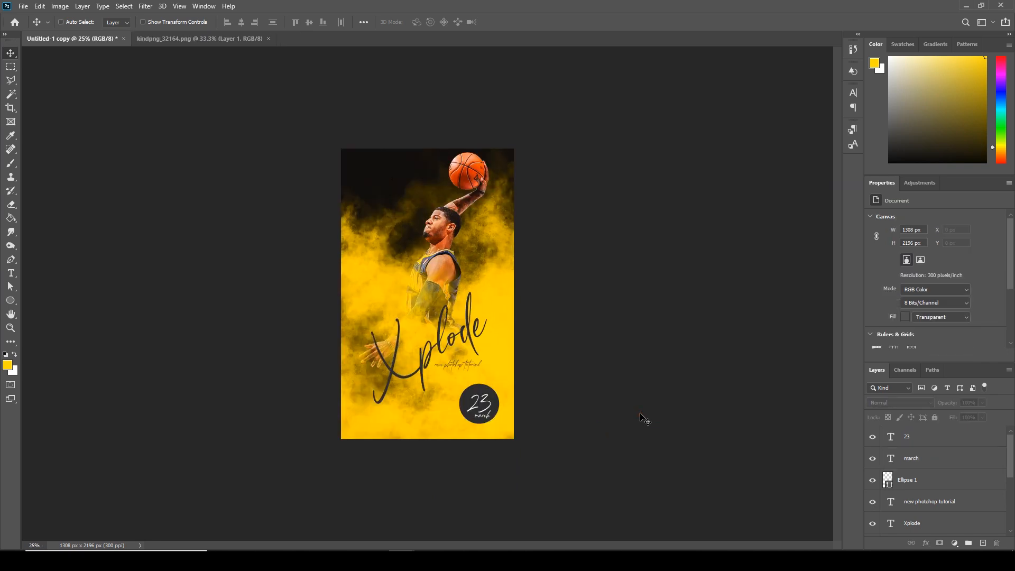
key("ctrl+plus")
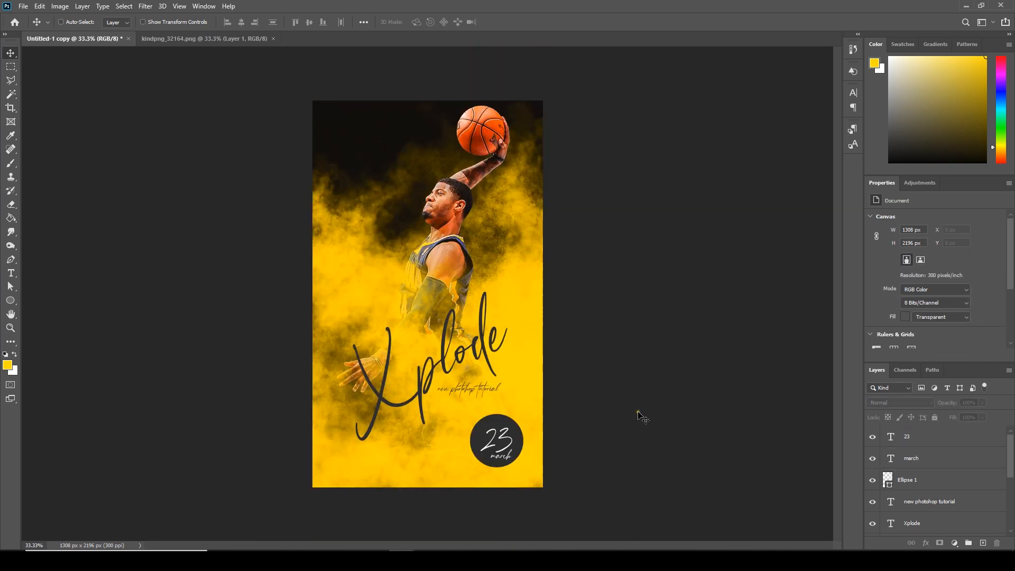
key("ctrl+z")
left_click(641, 415)
key("ctrl+minus")
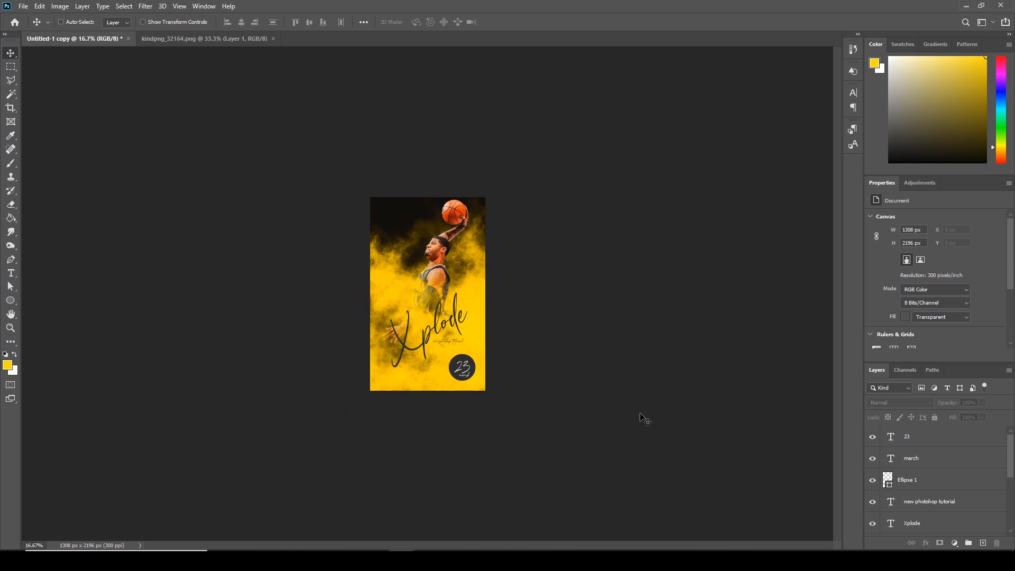
key("ctrl+plus")
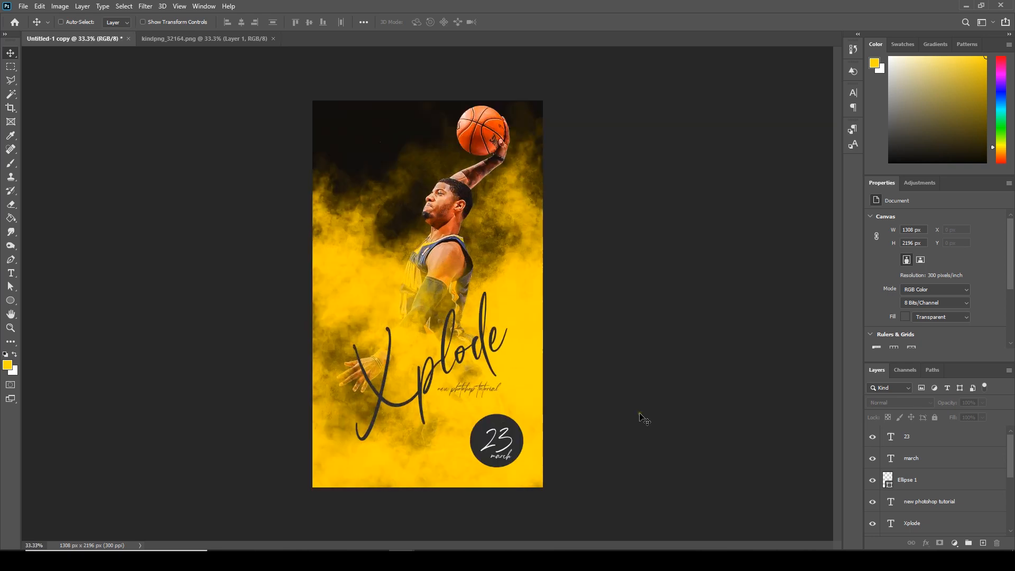
key("ctrl+plus")
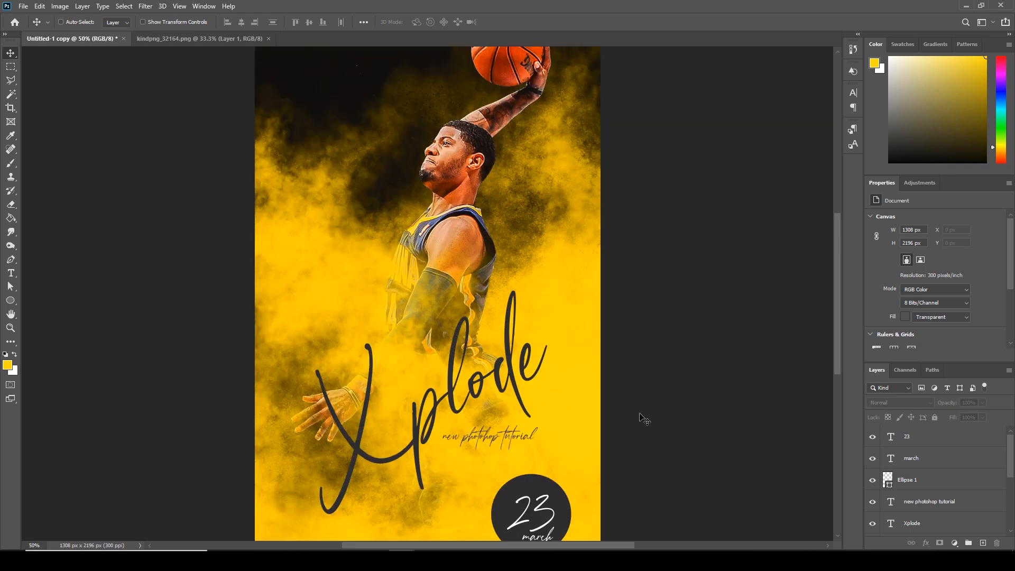
key("ctrl+minus")
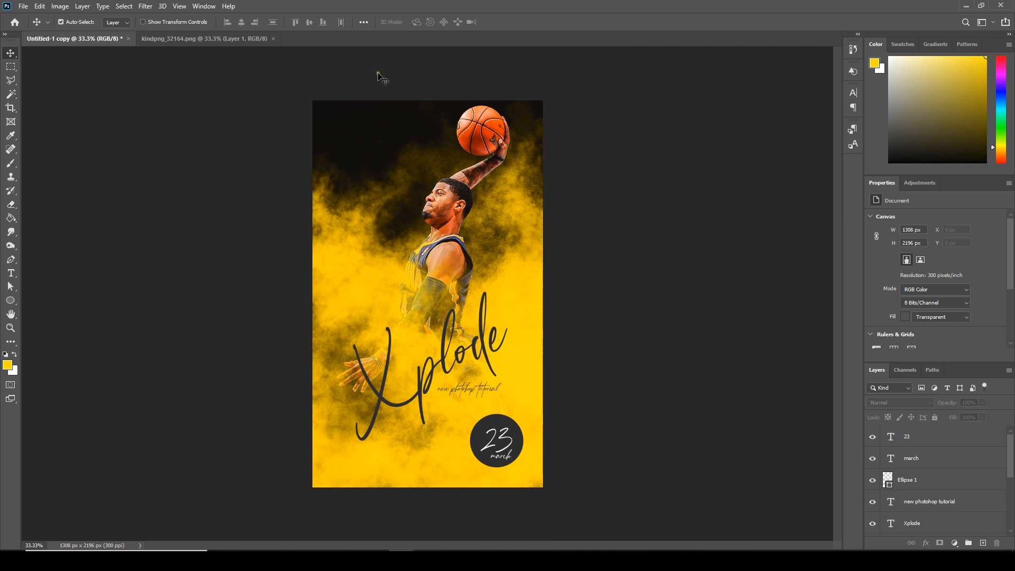